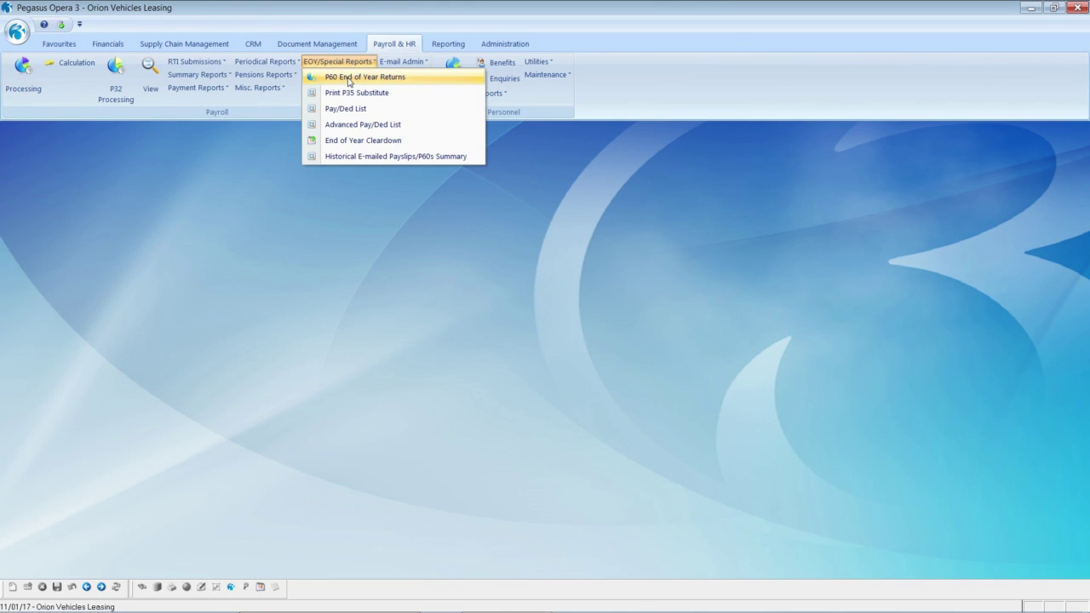
Step: Start P60 End of Year Returns for the Monthly and Weekly groups, declining the check of previous P60 e-mail statuses
left_click(348, 79)
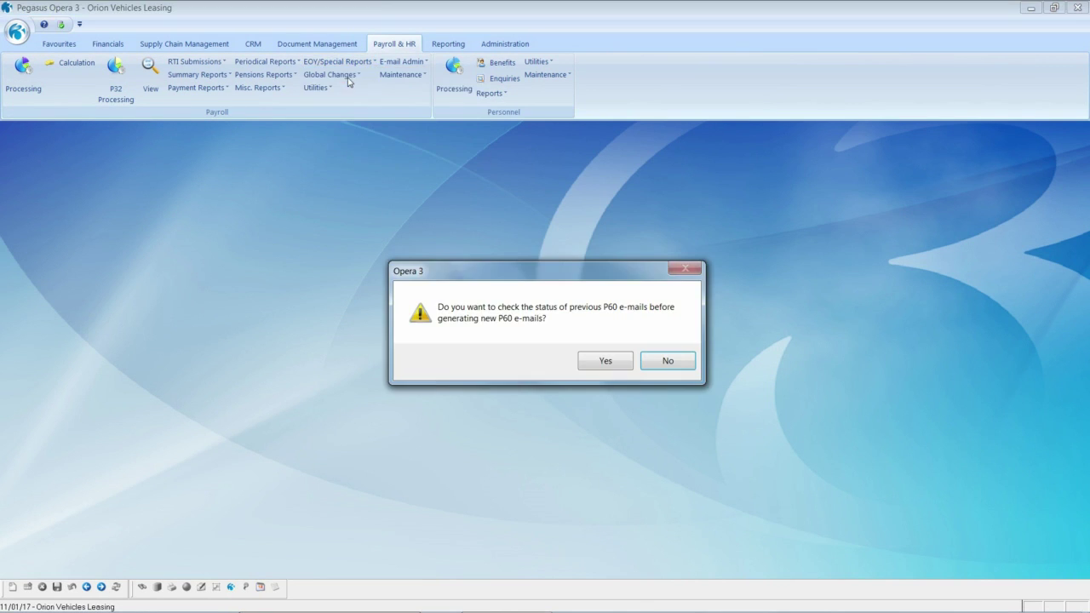
left_click(653, 359)
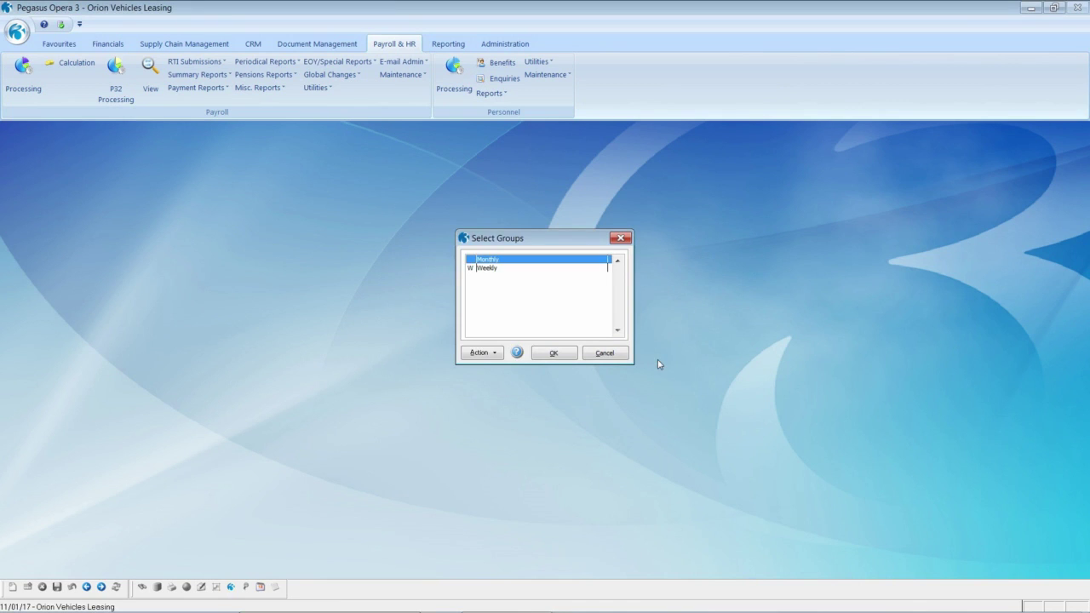
left_click(526, 269)
left_click(554, 353)
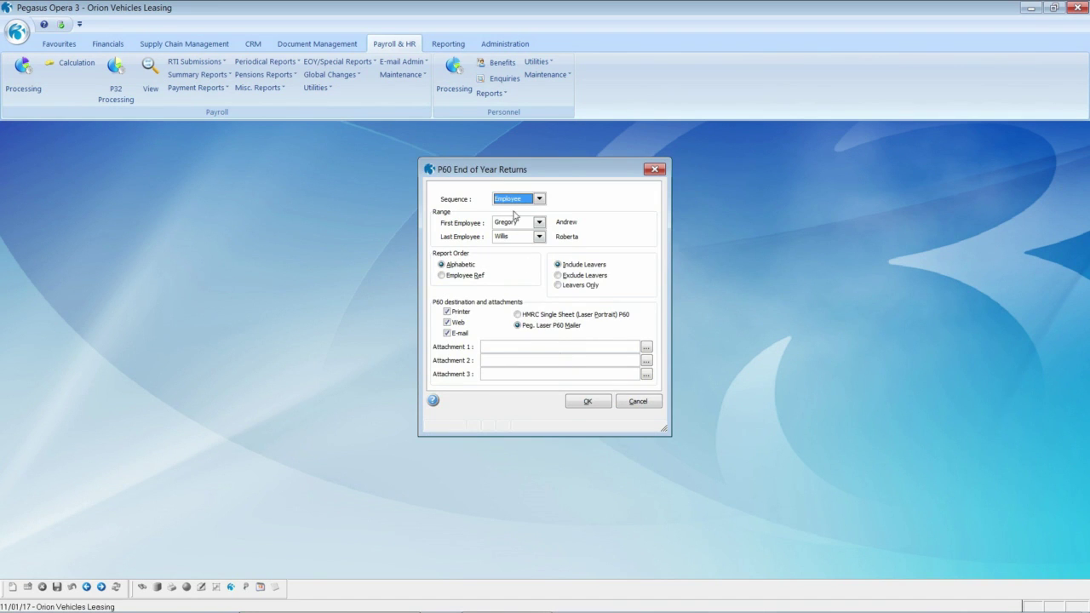
Step: Keep the P60 sequence as Employee, exclude e-mail from the destinations, and accept the settings to generate the returns
left_click(539, 199)
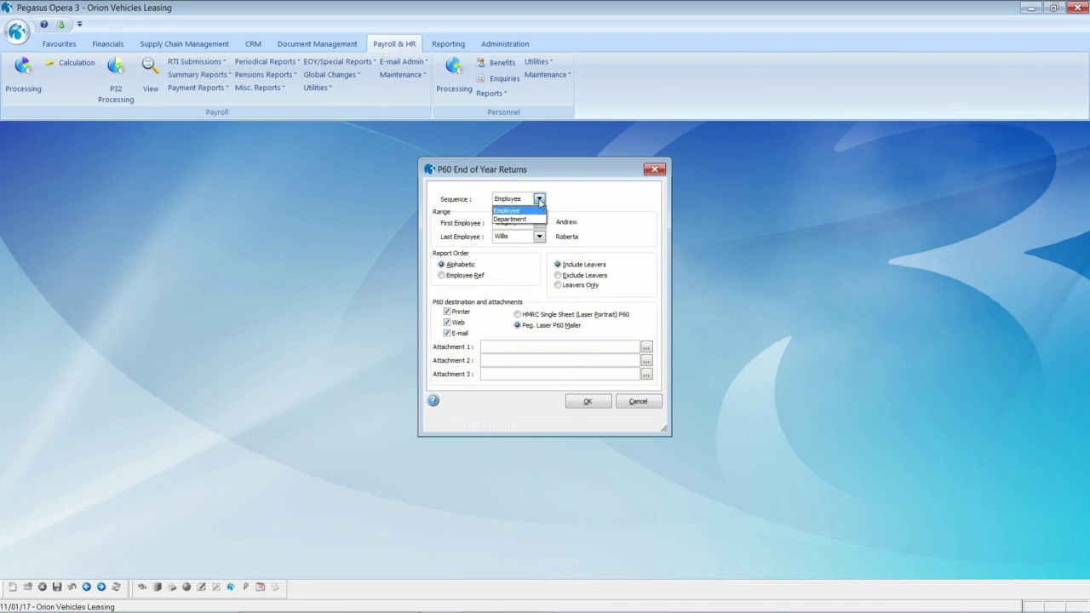
left_click(539, 199)
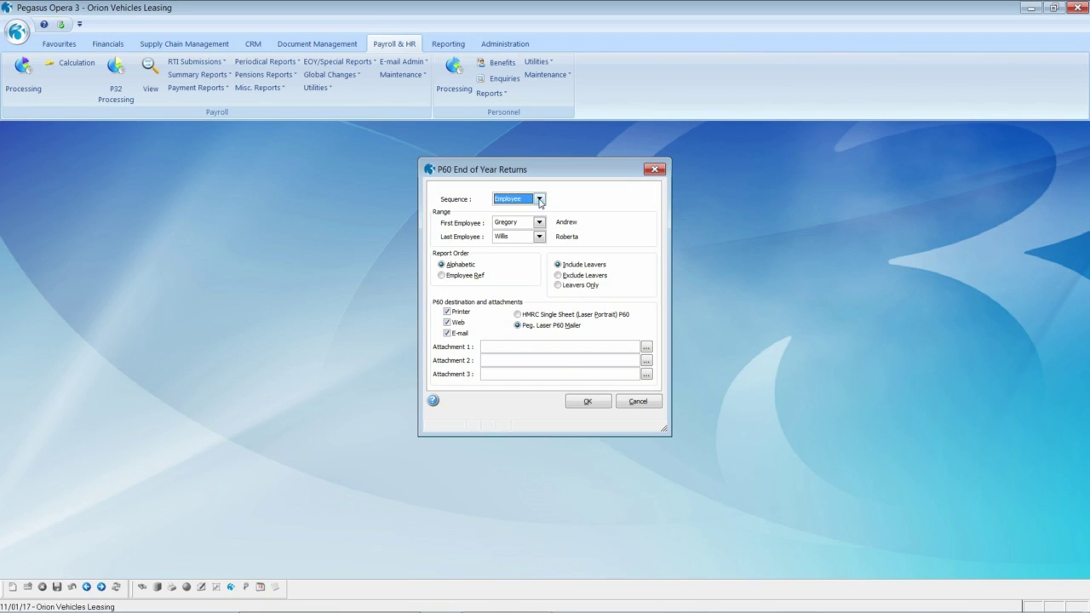
left_click(448, 334)
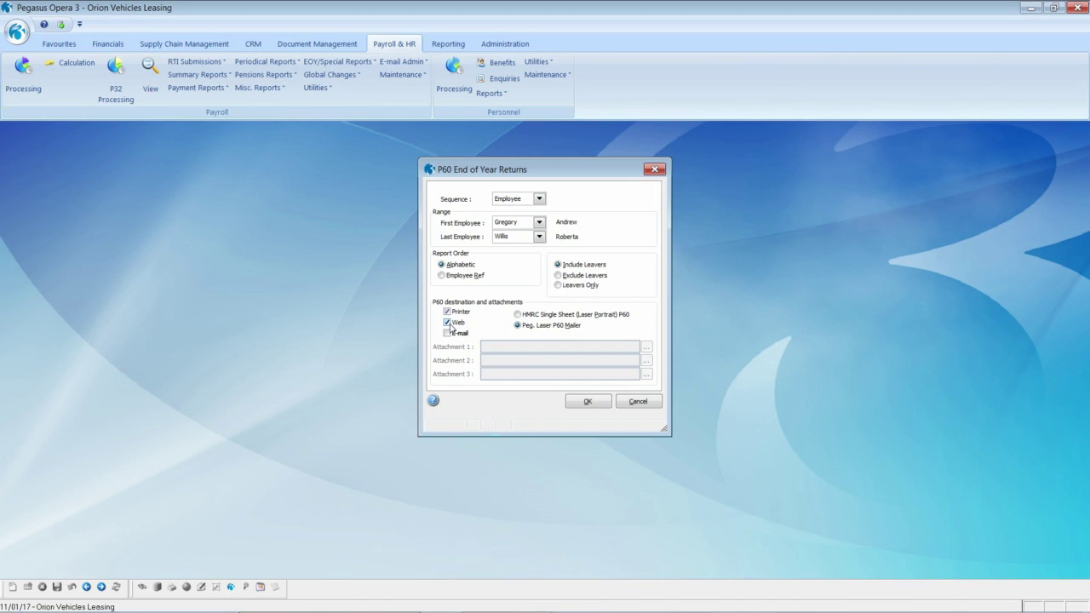
left_click(589, 402)
left_click(586, 332)
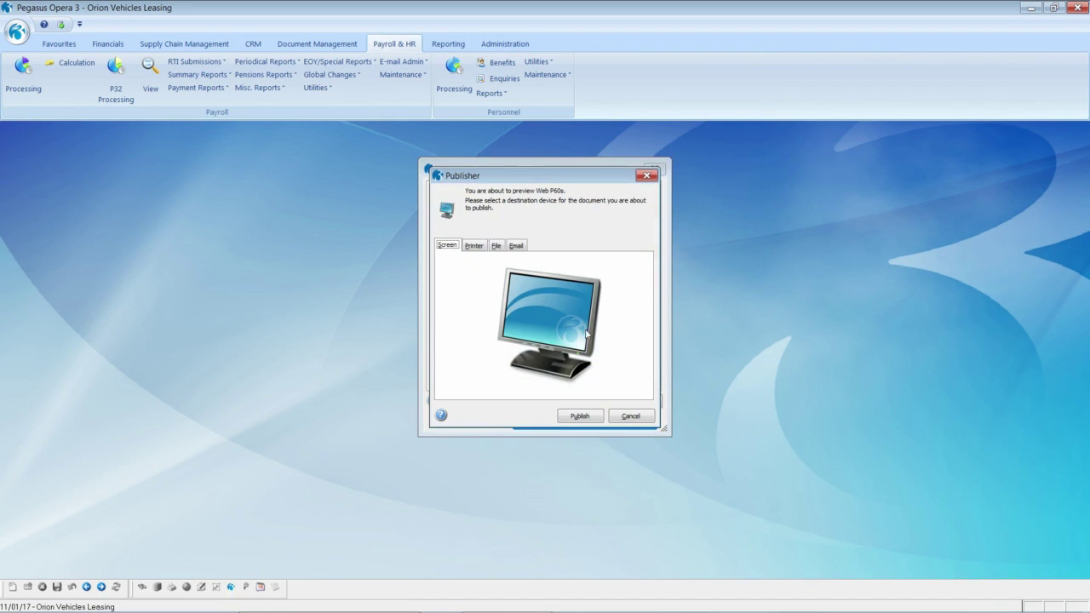
Step: Publish the Web P60s to the screen, page through to the third certificate and close the preview
left_click(580, 416)
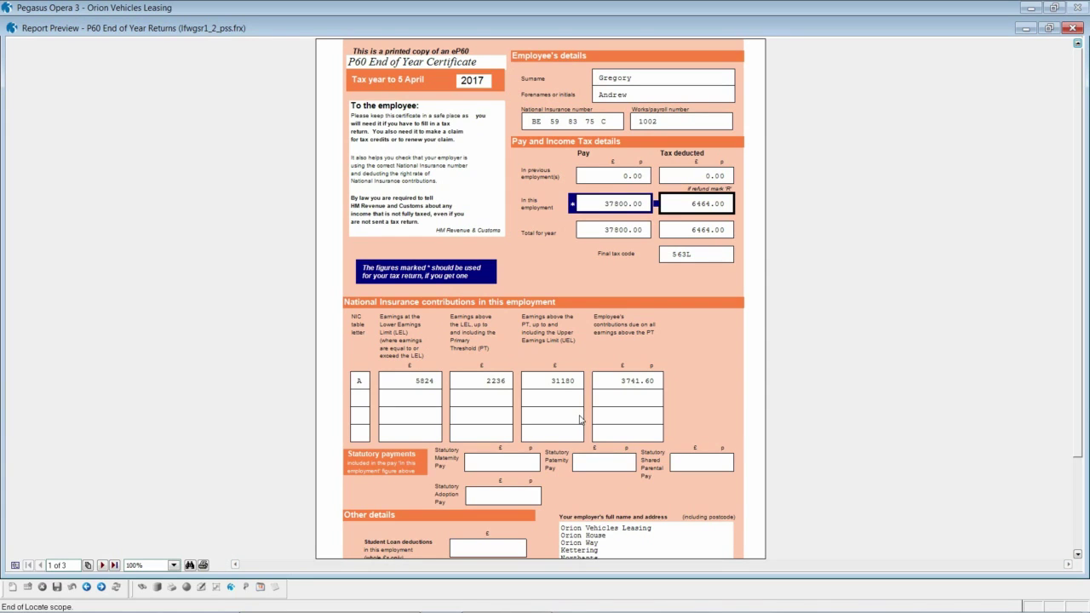
left_click(102, 566)
left_click(102, 565)
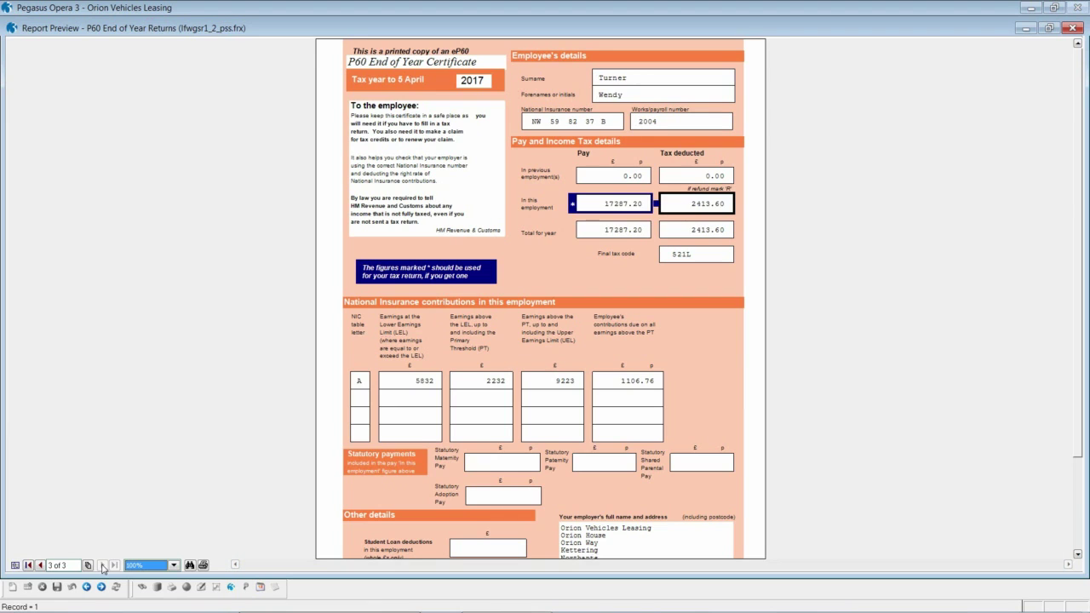
key("Escape")
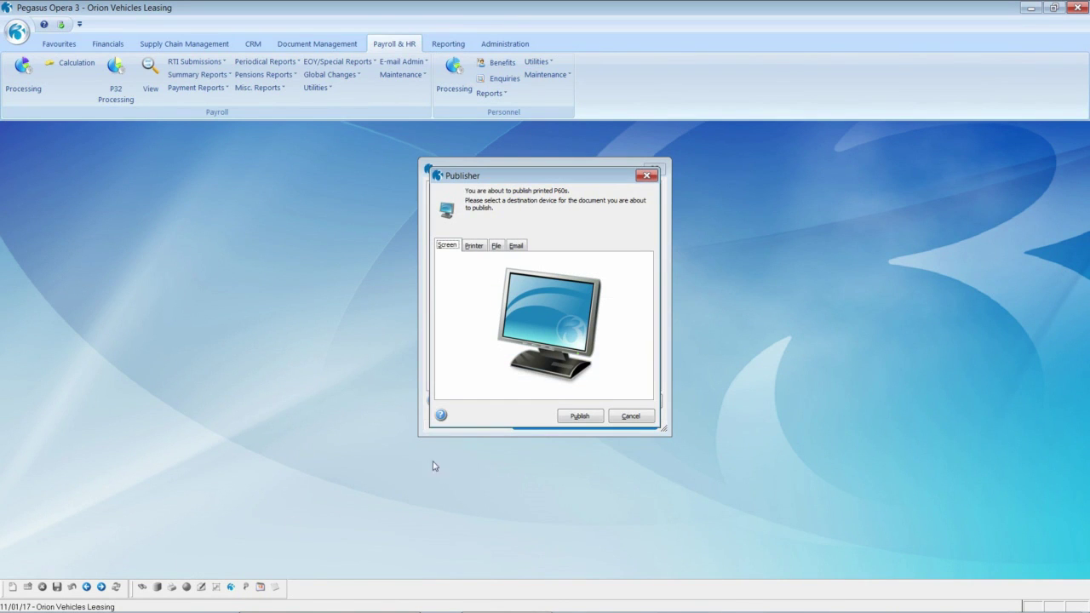
Step: Publish the printed P60s to the screen, view the first three pages and close the preview
left_click(579, 416)
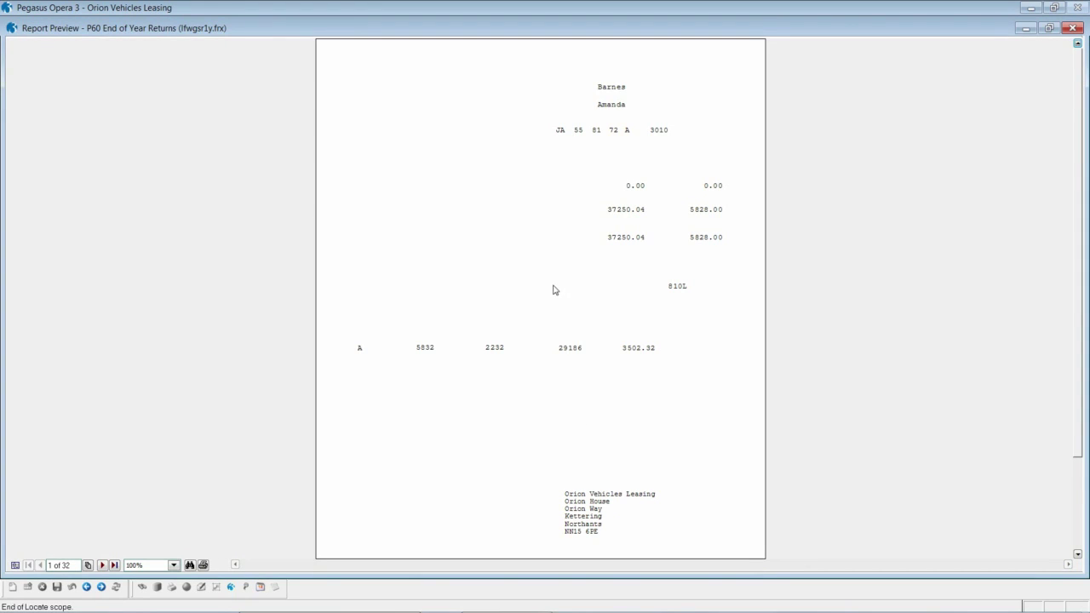
left_click(103, 565)
left_click(103, 564)
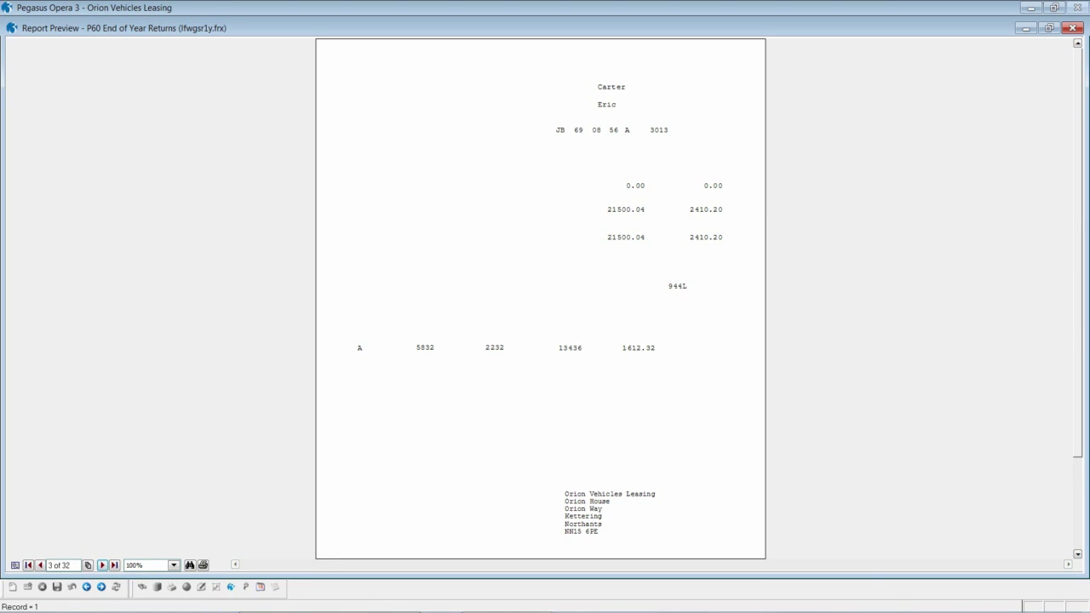
left_click(1073, 29)
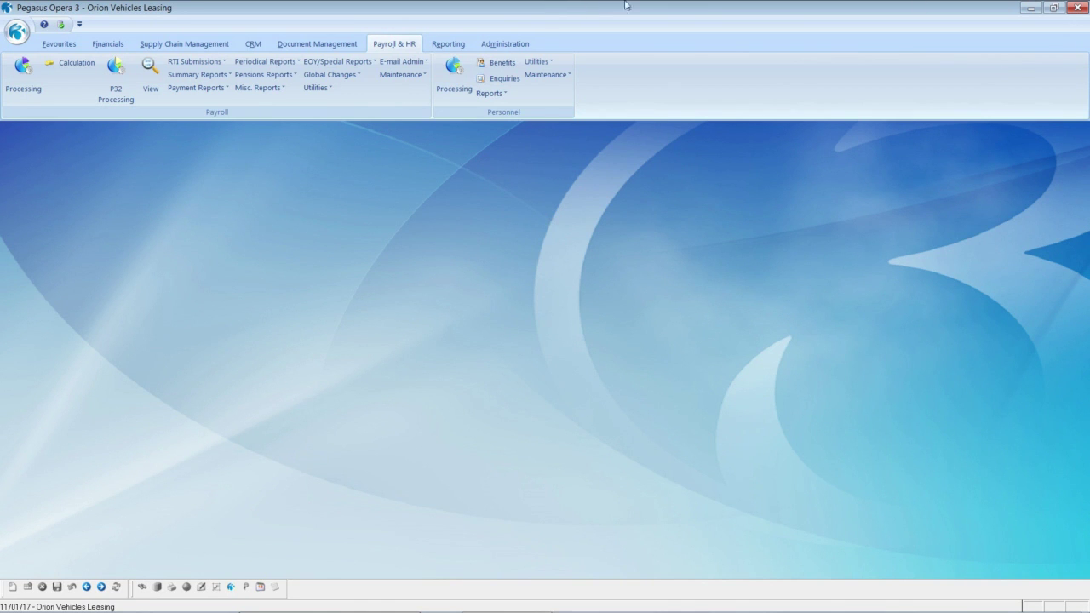
Step: Start the P35 Substitute report for the Monthly and Weekly groups and accept the notice about not sending it to HMRC
left_click(350, 62)
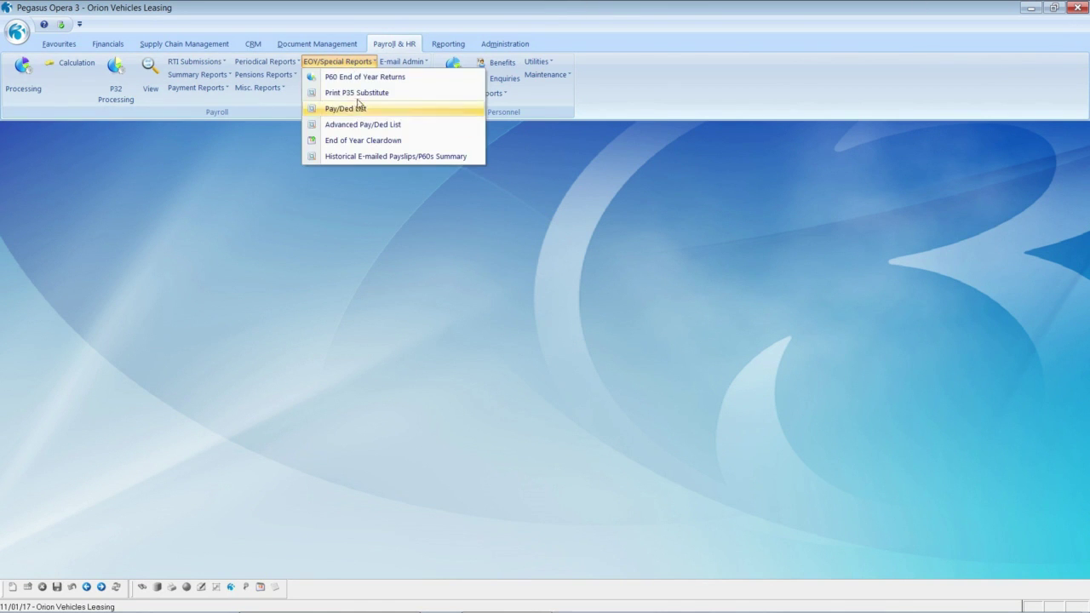
left_click(365, 94)
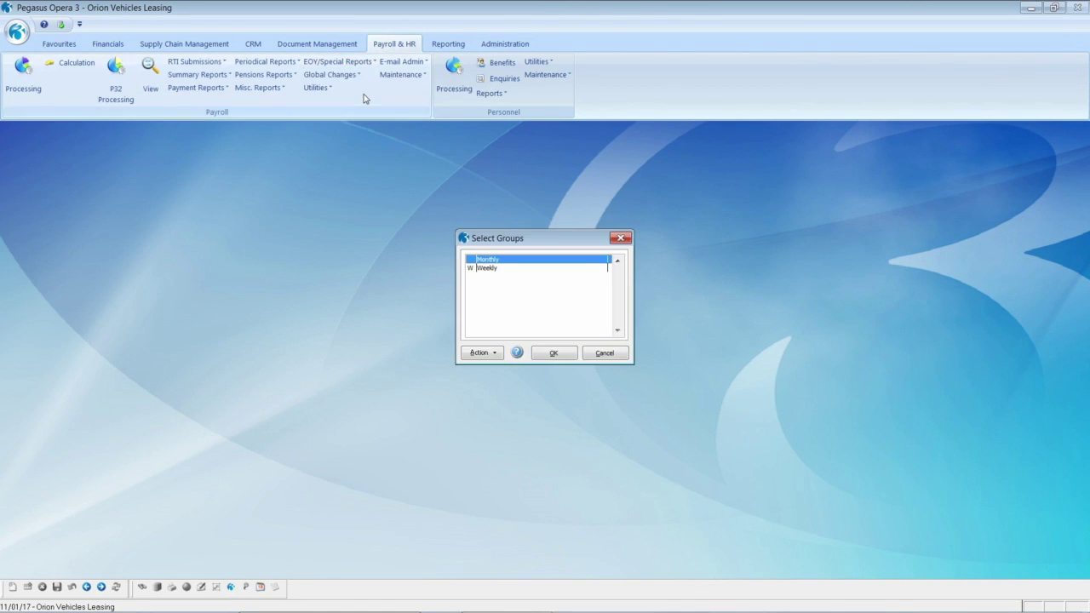
left_click(494, 269)
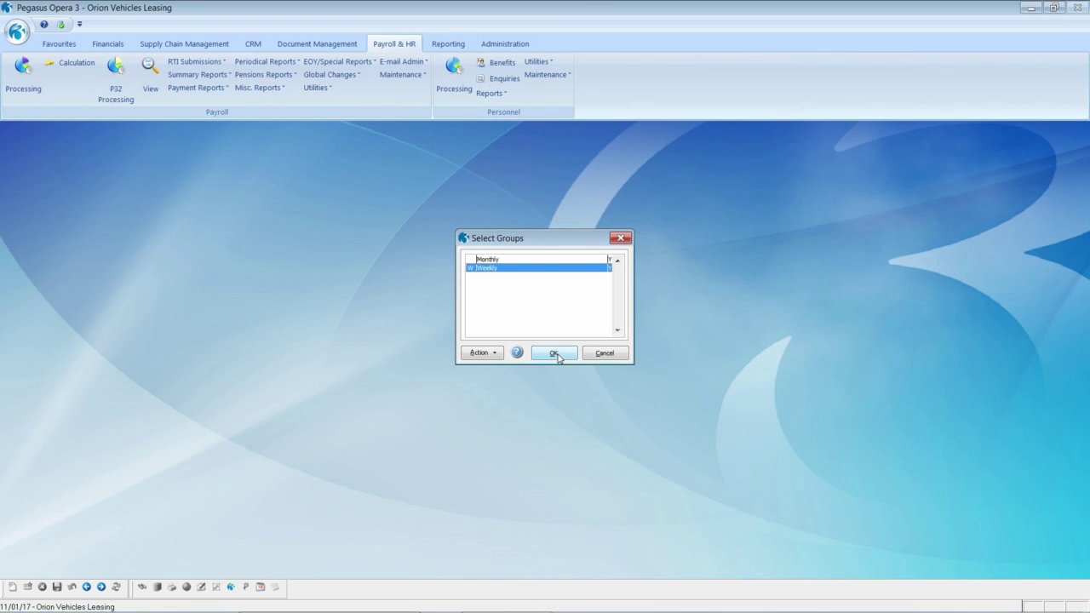
left_click(554, 353)
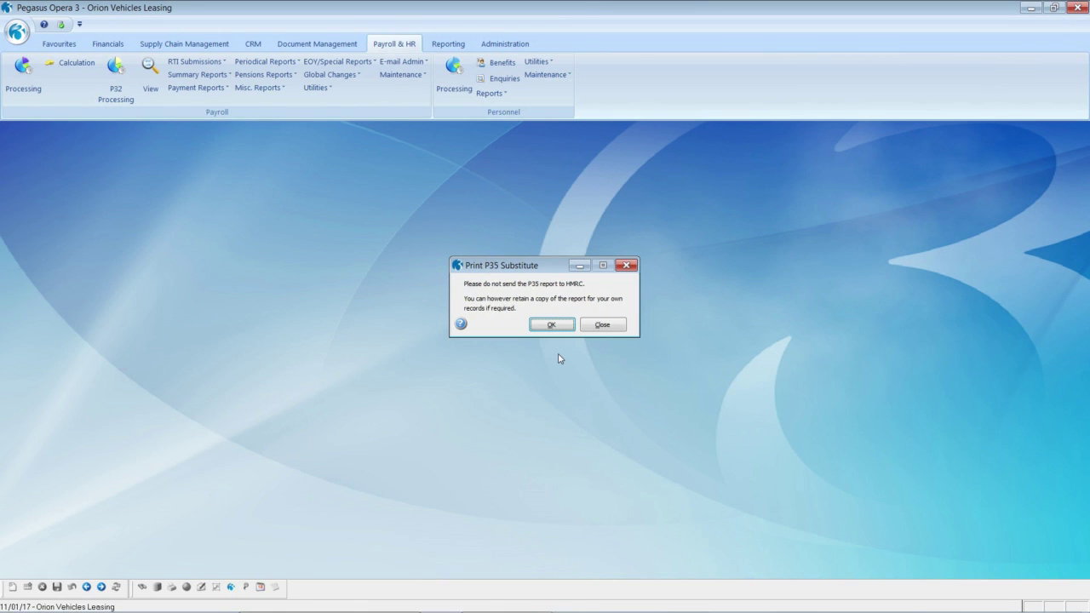
left_click(552, 325)
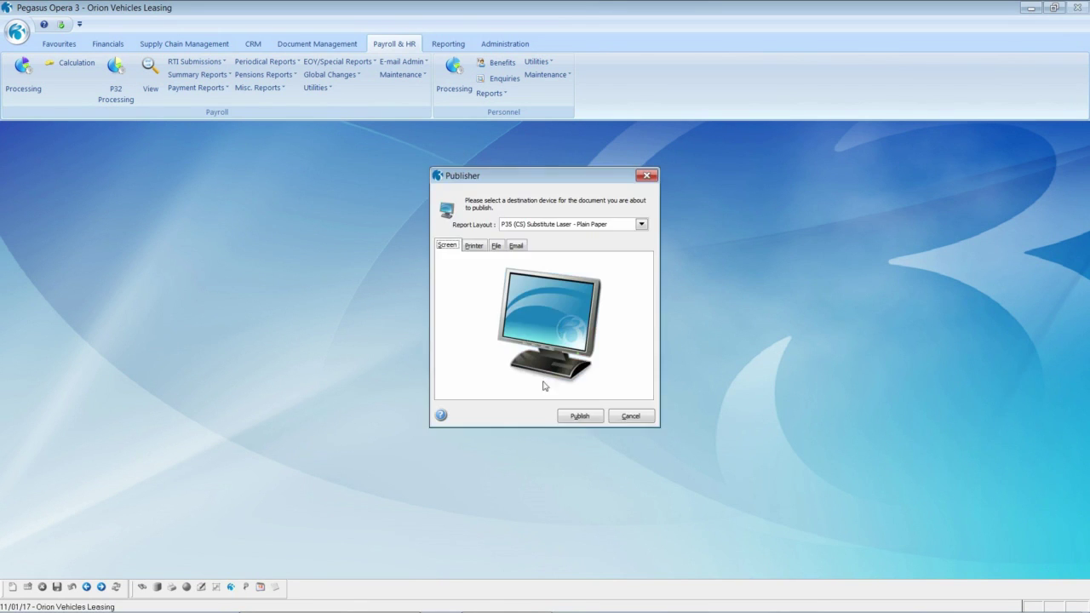
Step: Publish the P35 Substitute to the screen, review its employee contributions and cumulative totals, and close the preview
left_click(580, 416)
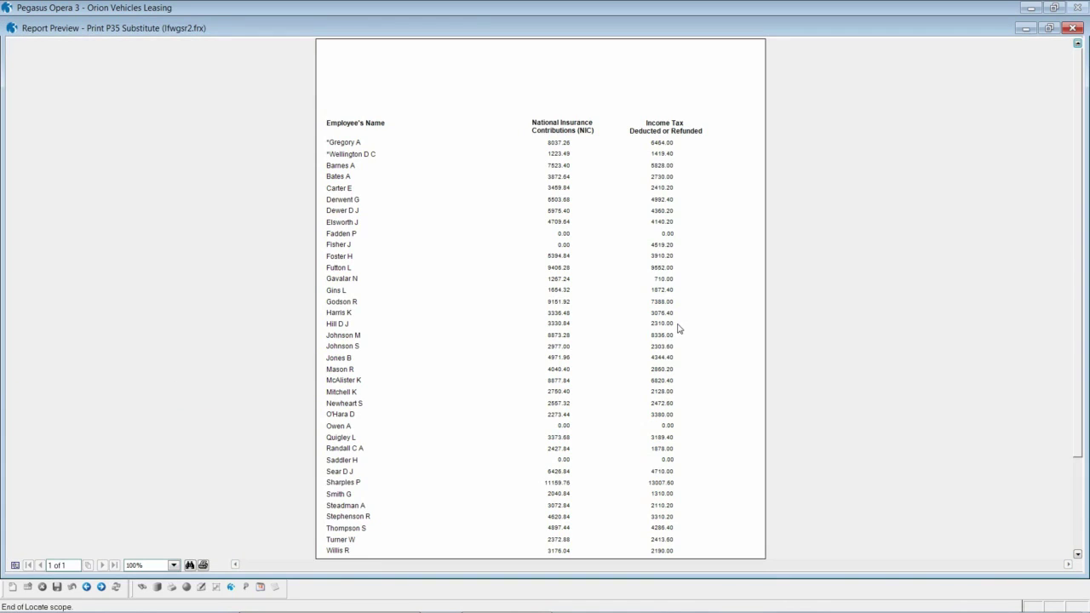
scroll(663, 350, "down", 3)
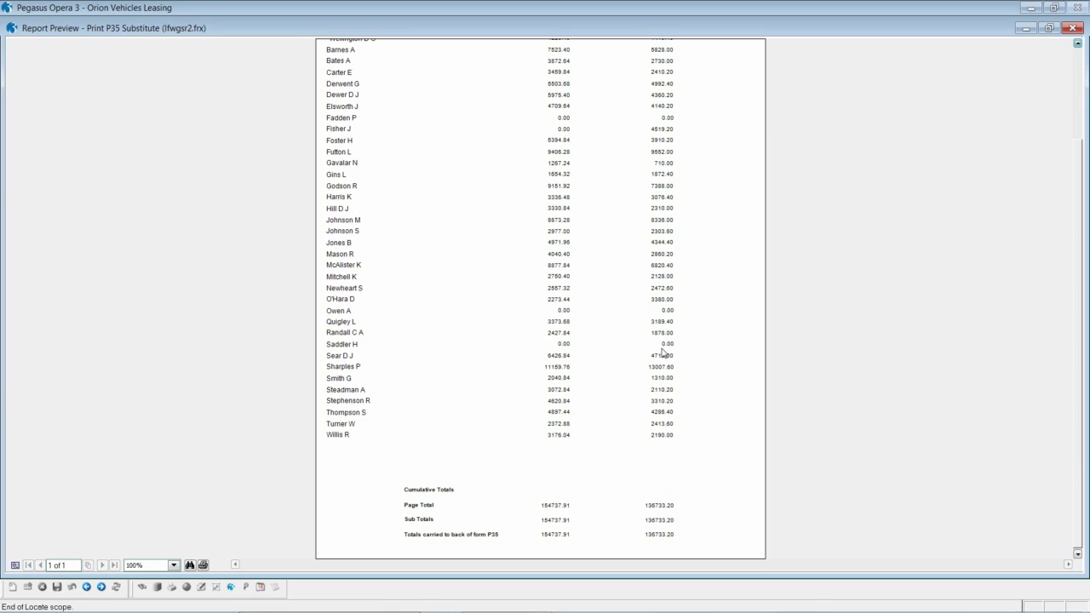
scroll(663, 352, "up", 3)
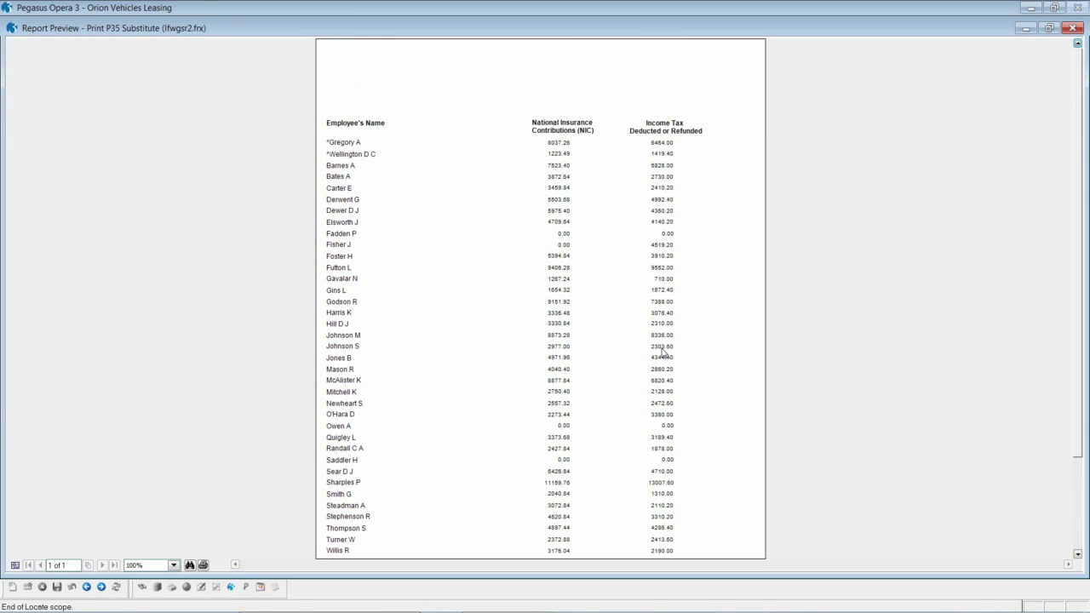
left_click(1072, 28)
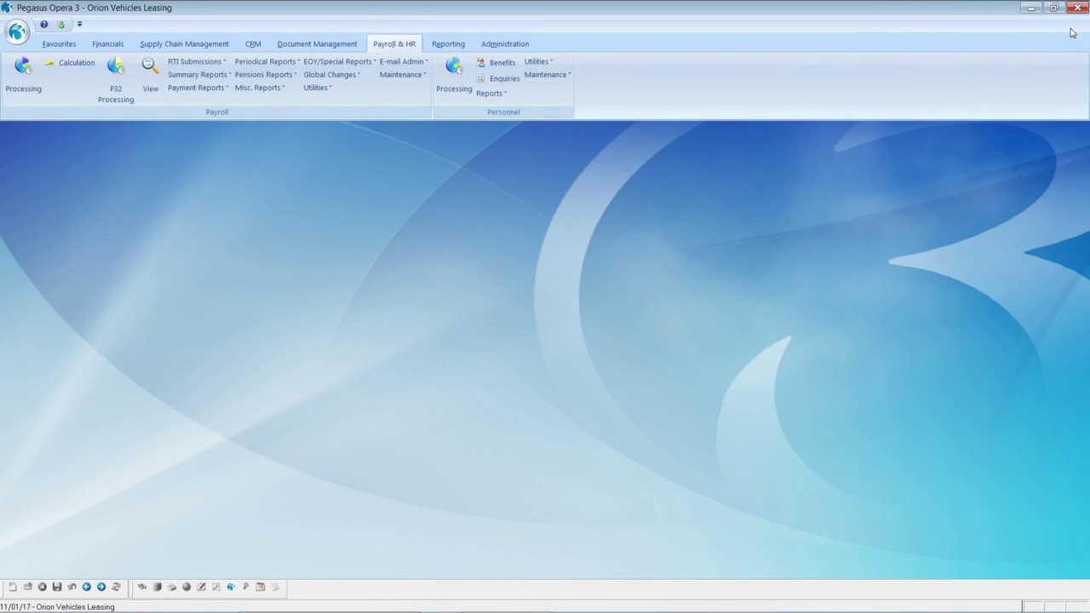
Step: Open the Pay/Ded List report options for the Monthly group
left_click(323, 62)
left_click(343, 109)
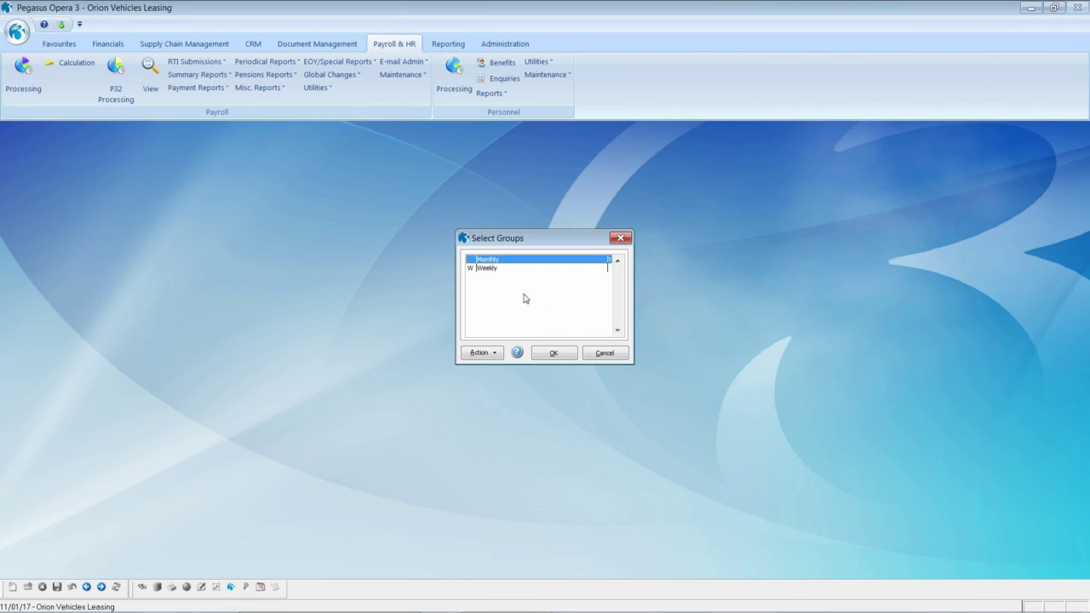
left_click(552, 353)
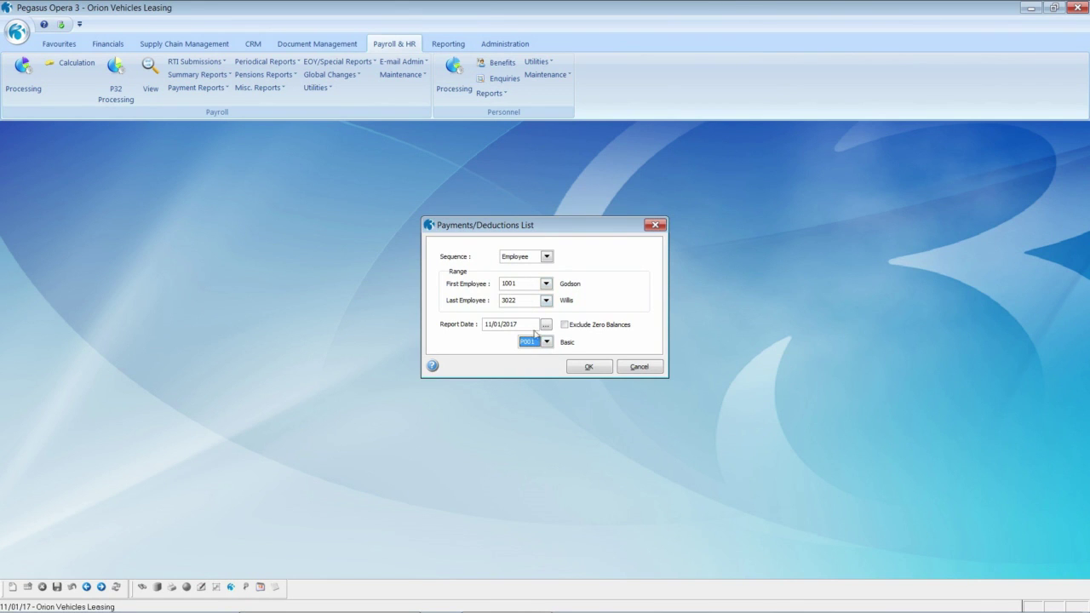
Step: Select payment P001 Basic for the Payments/Deductions List, publish it to the screen and close the preview
left_click(547, 342)
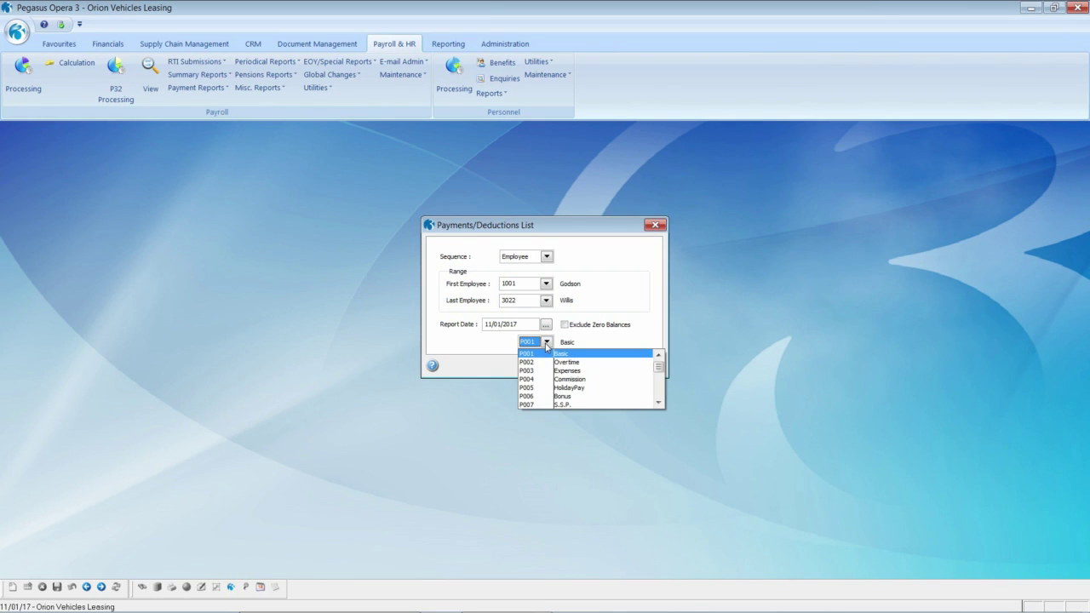
left_click(535, 354)
left_click(587, 368)
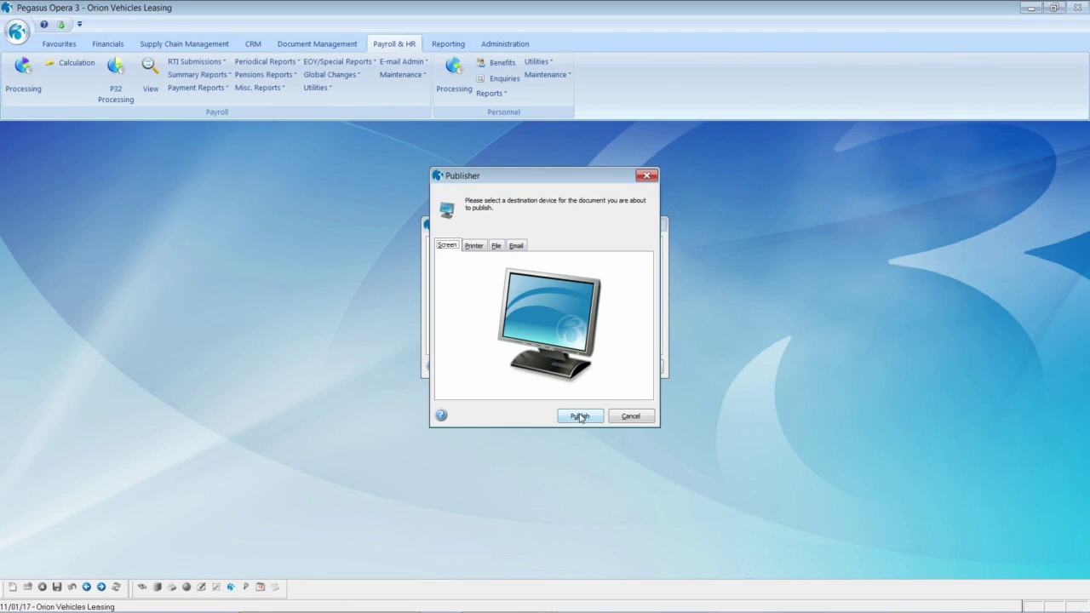
left_click(581, 415)
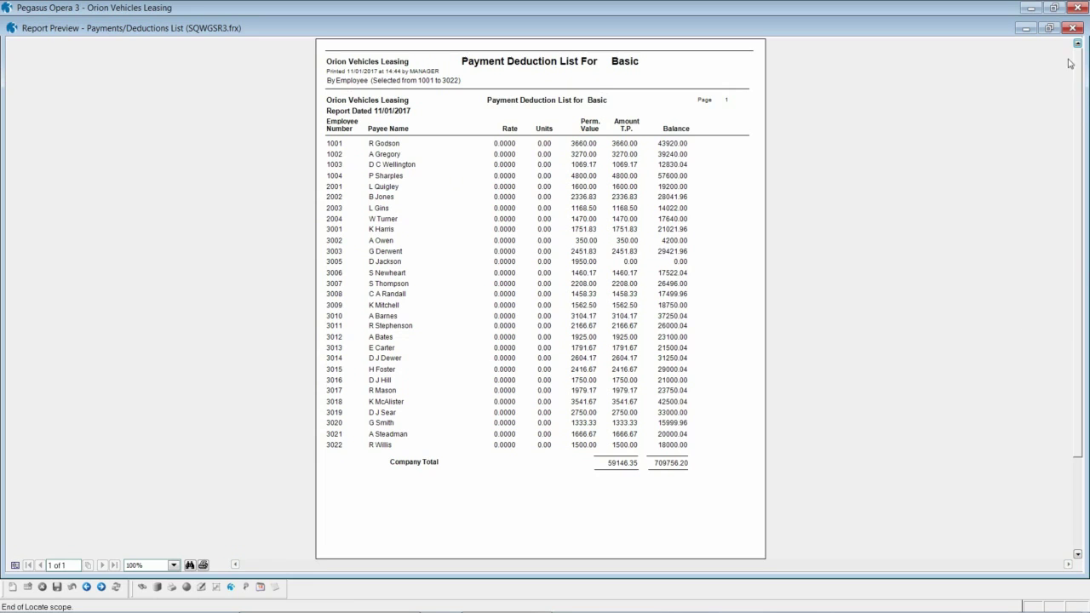
left_click(1072, 29)
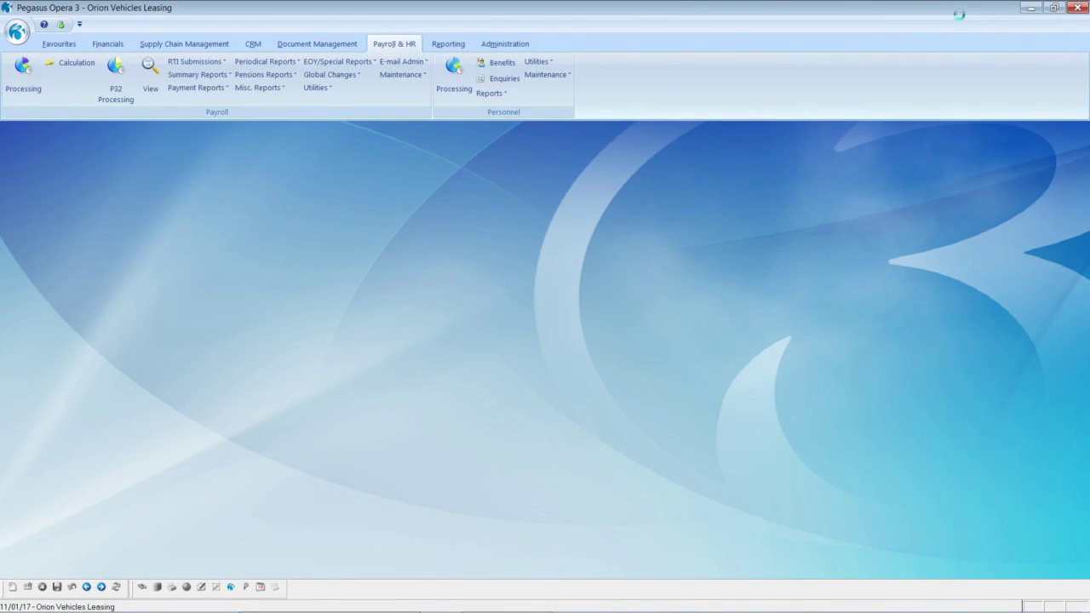
Step: Open the Advanced Pay/Ded List report options for the Monthly group
left_click(339, 61)
left_click(347, 128)
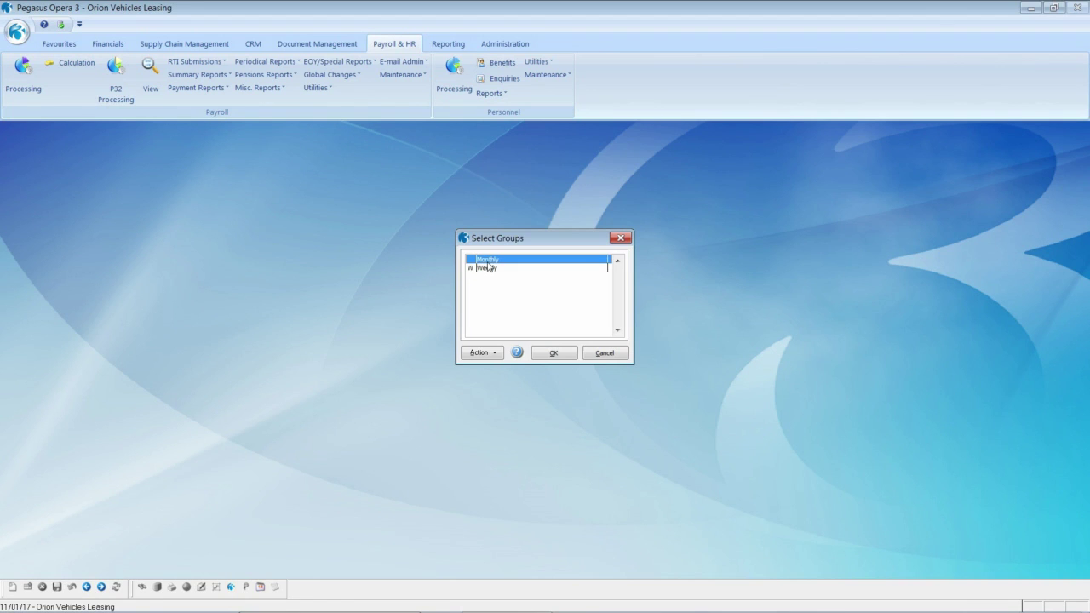
left_click(545, 354)
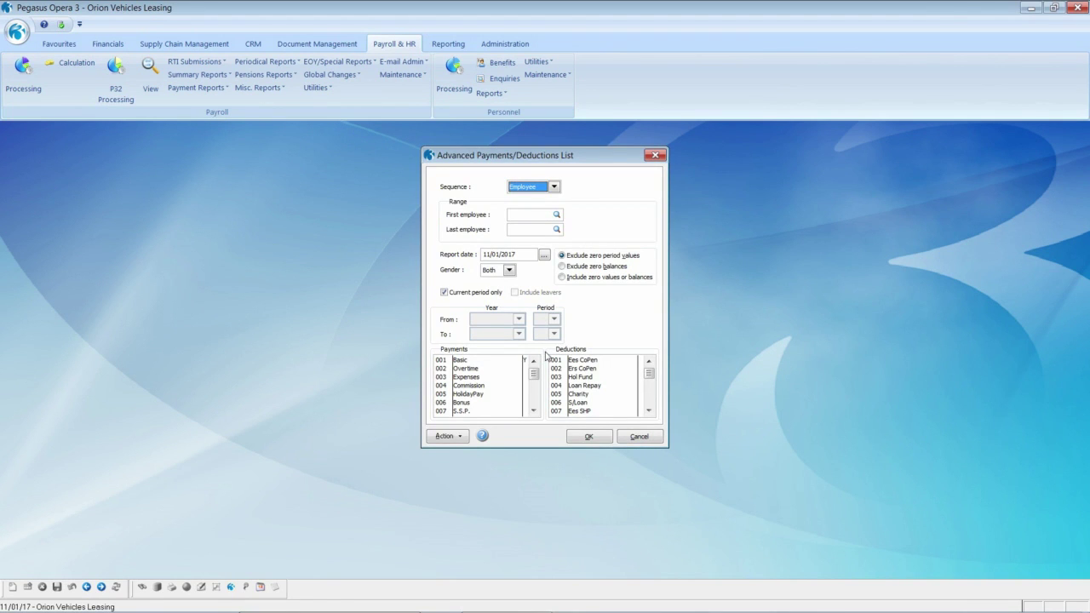
Step: Set the advanced list to cover 1617 periods 1 to 12 instead of the current period only, and add payments Overtime, Expenses and Commission
left_click(553, 187)
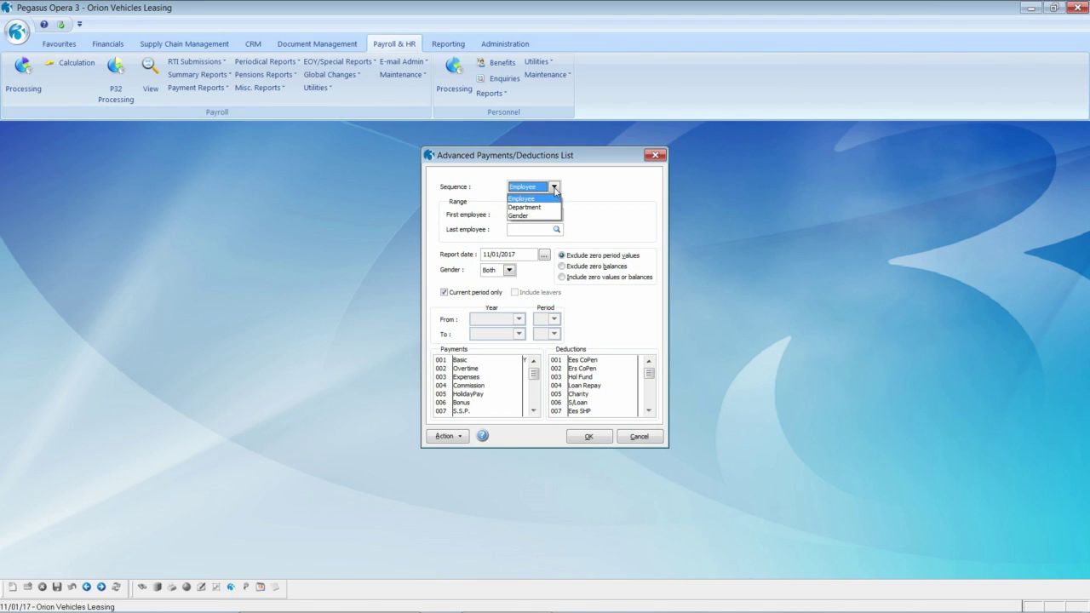
left_click(554, 189)
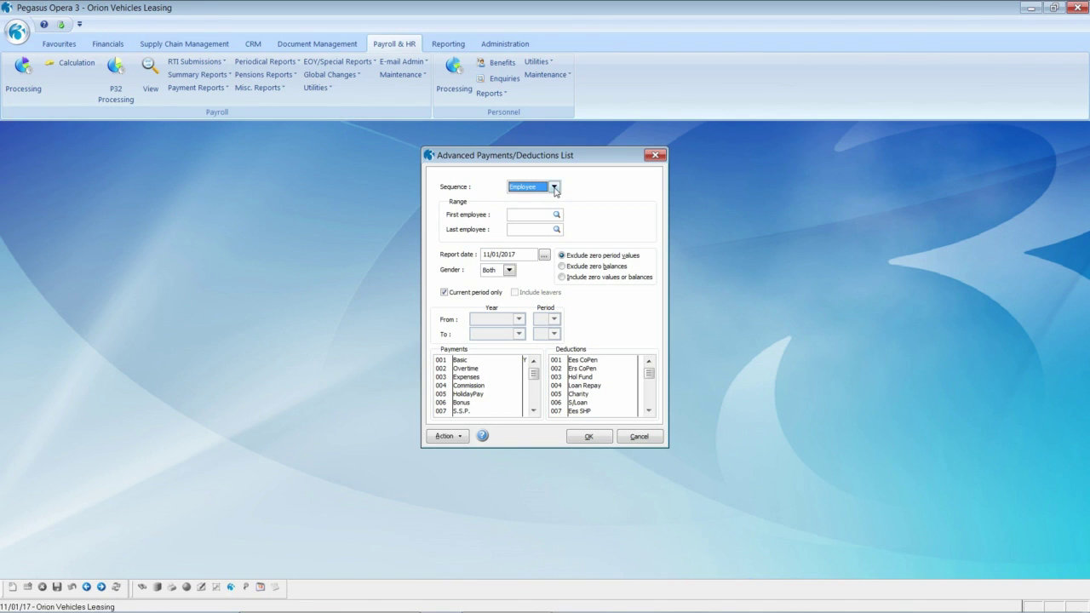
left_click(444, 292)
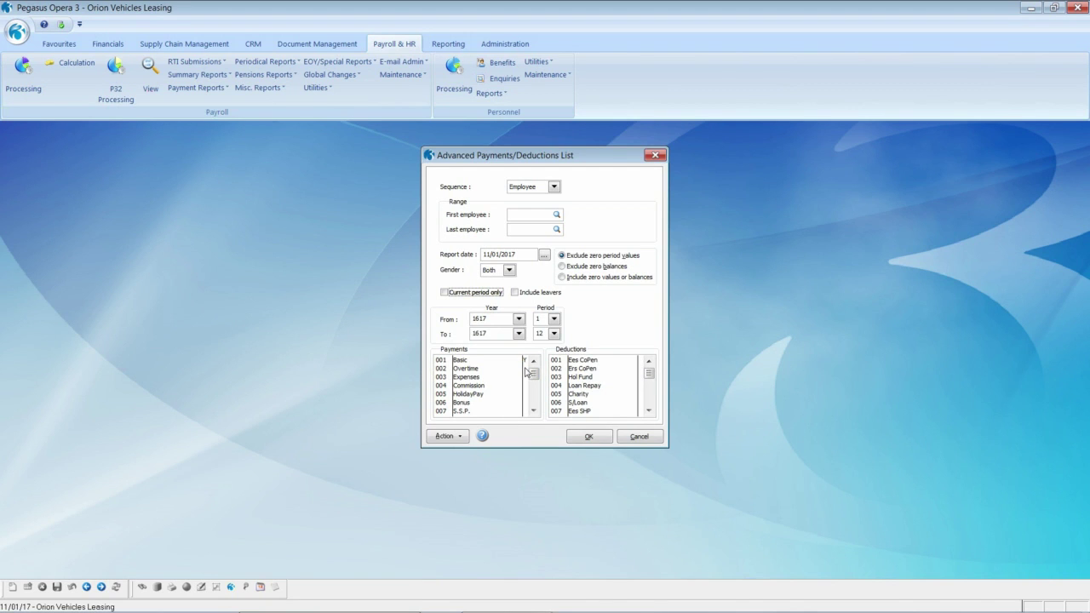
left_click(526, 368)
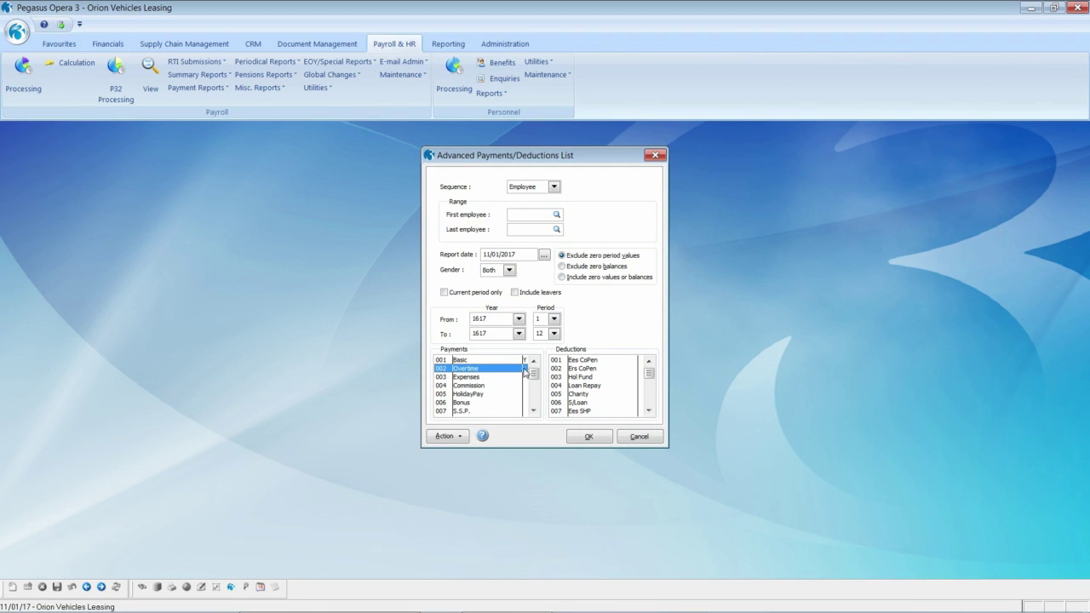
left_click(525, 377)
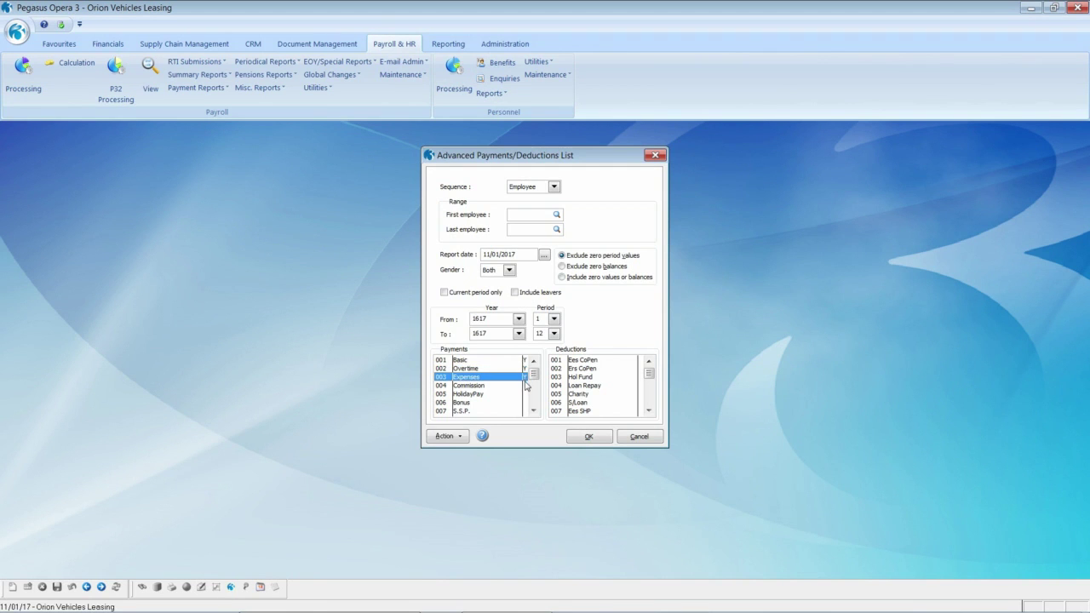
left_click(525, 385)
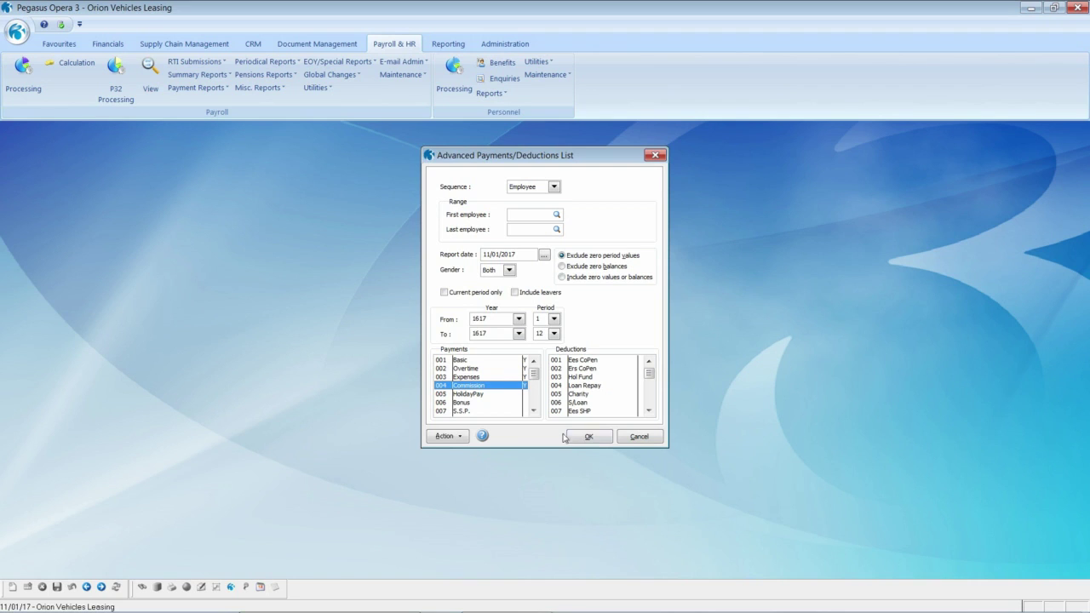
Step: Publish the Advanced Payments/Deductions List to the screen, review its first two pages and close the preview
left_click(593, 439)
key("Escape")
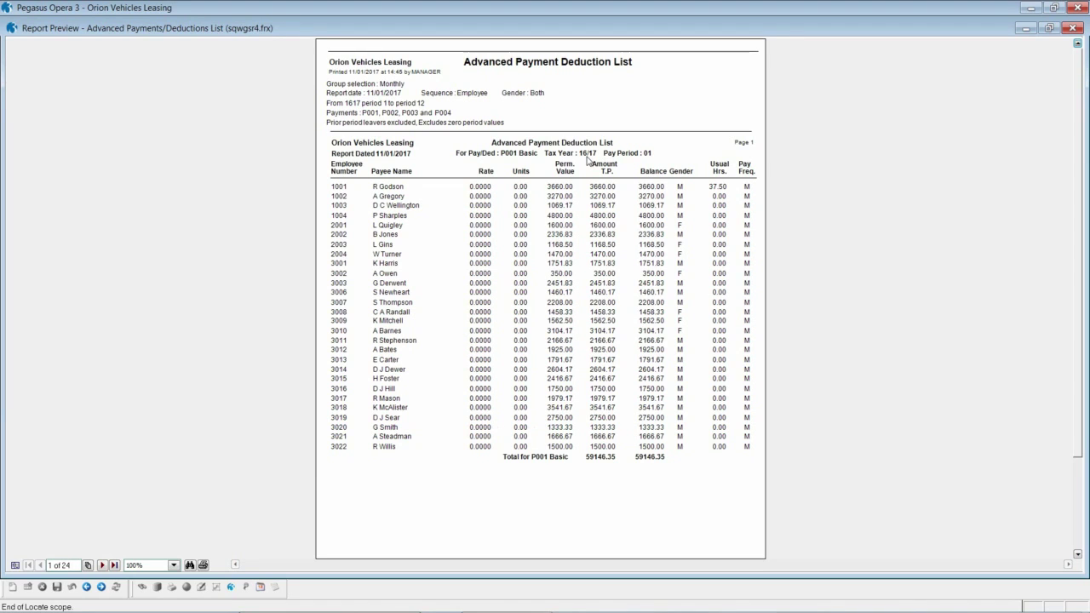
left_click(102, 566)
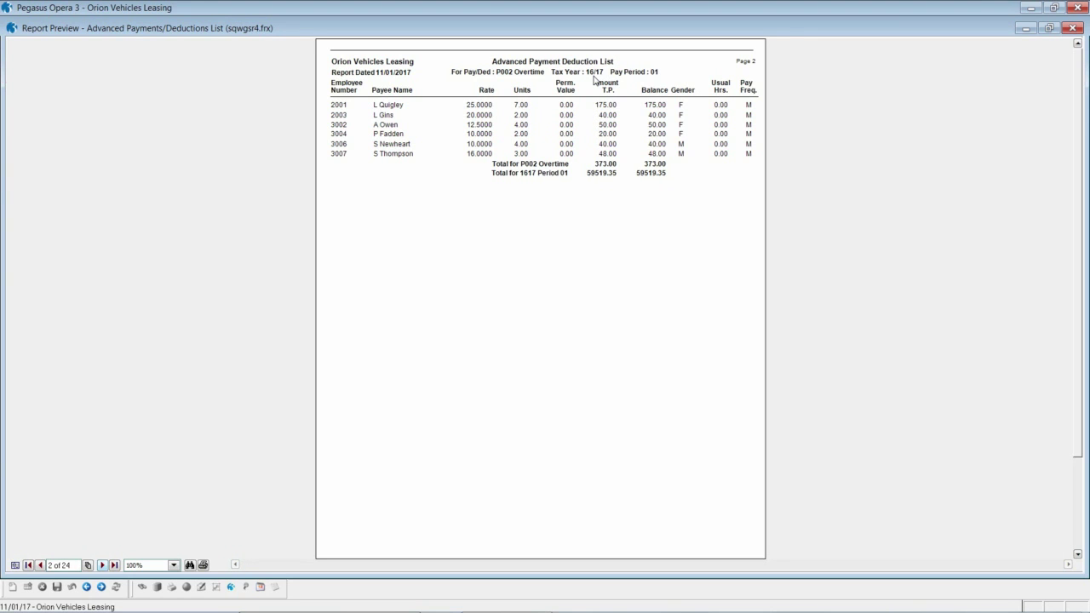
left_click(1073, 27)
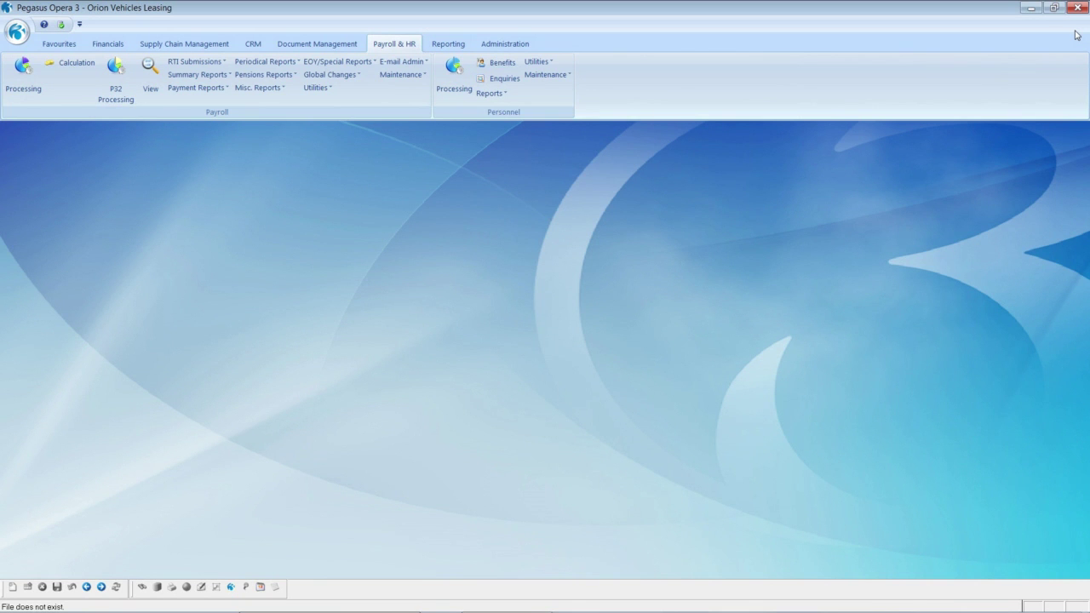
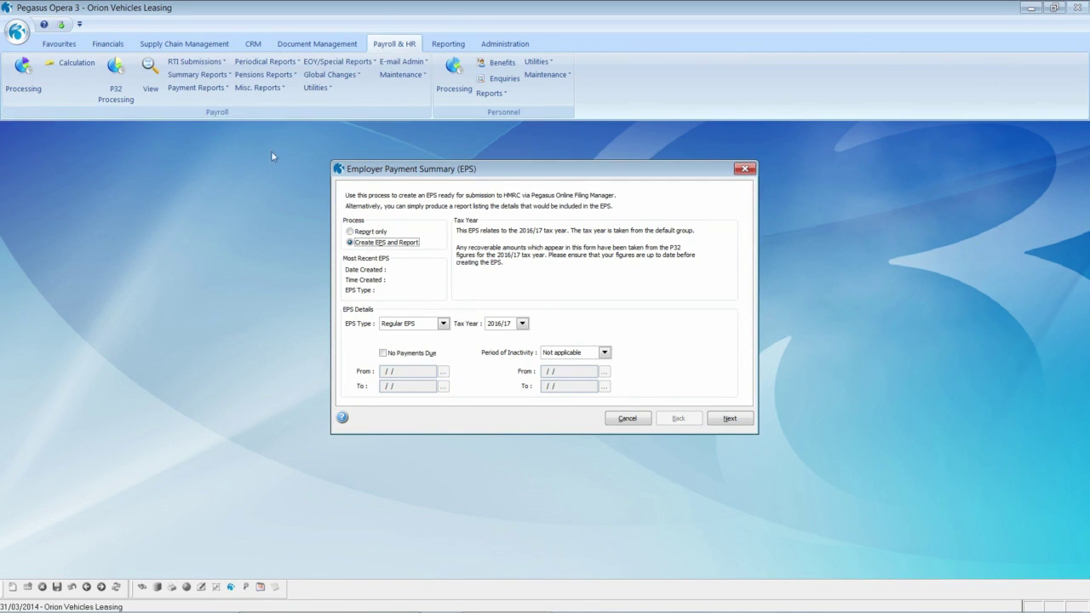
Step: Set the EPS type to Final EPS of the year for tax year 2016/17 and continue to the recoverable amounts
left_click(443, 324)
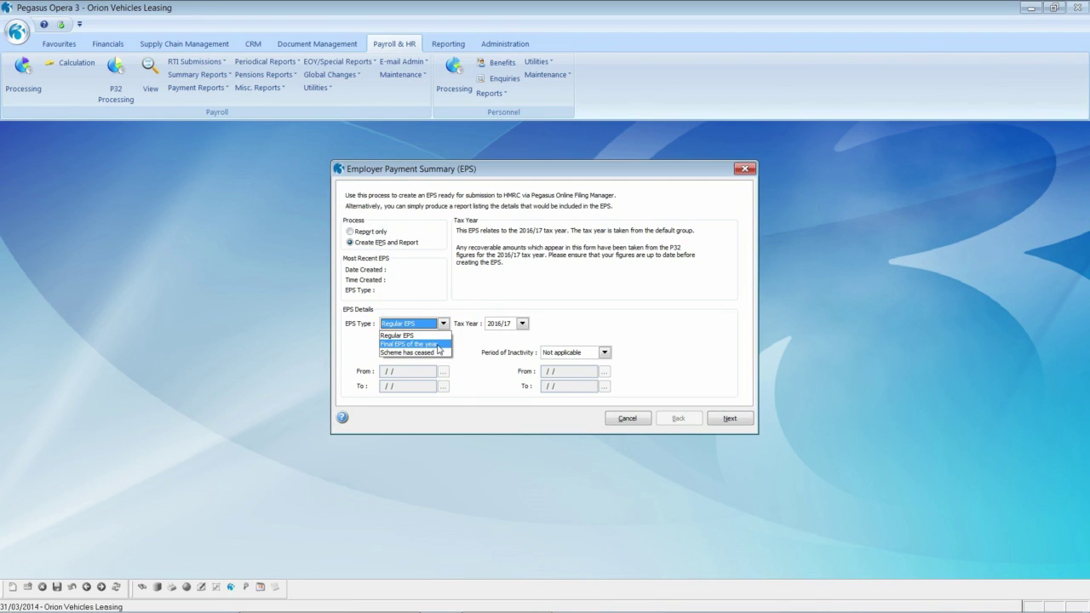
left_click(439, 344)
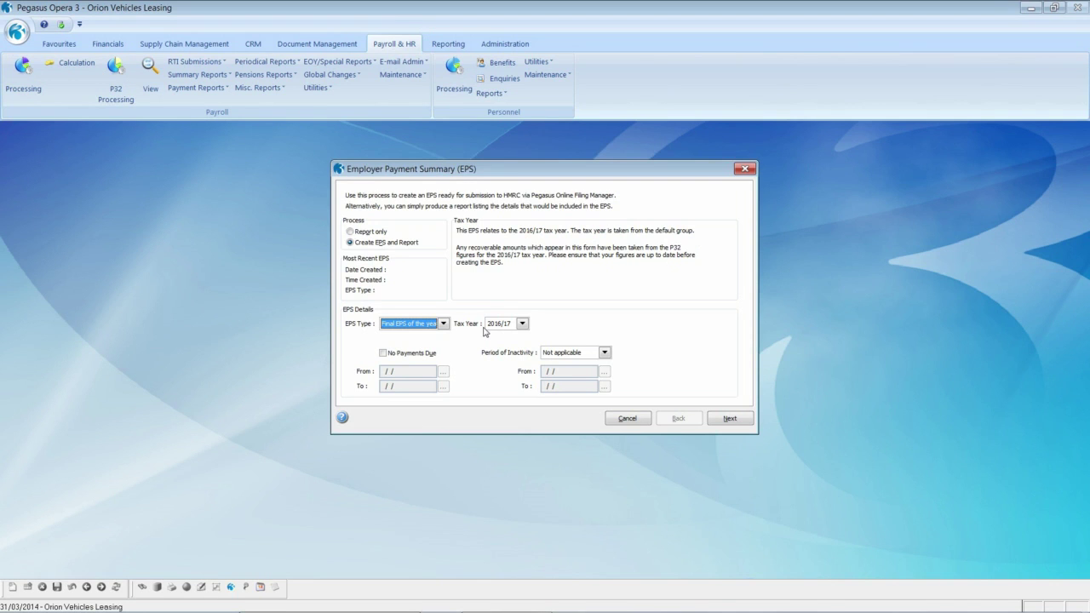
left_click(729, 419)
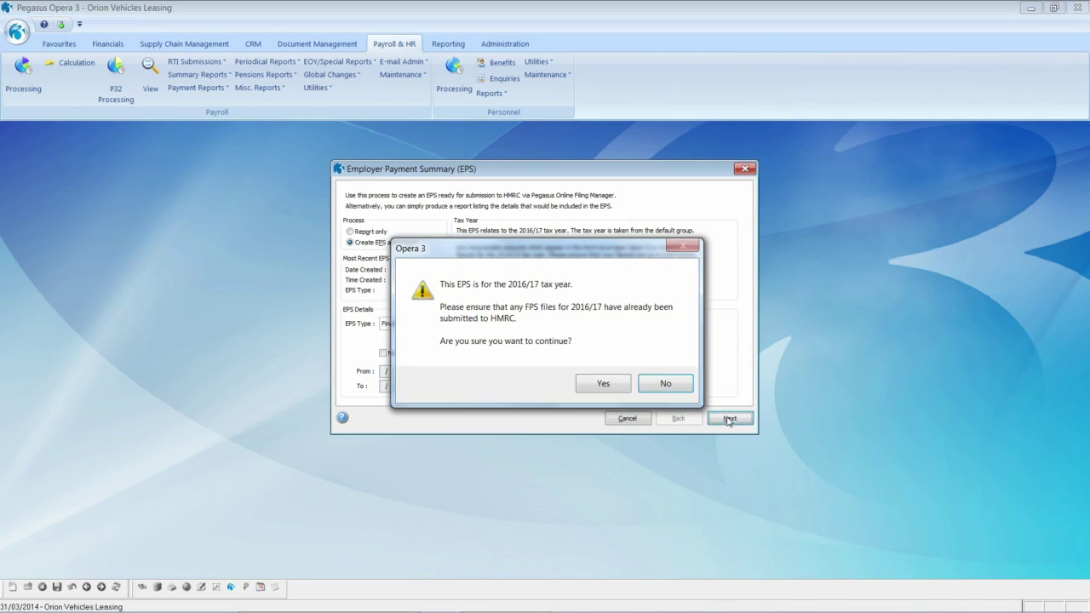
left_click(603, 385)
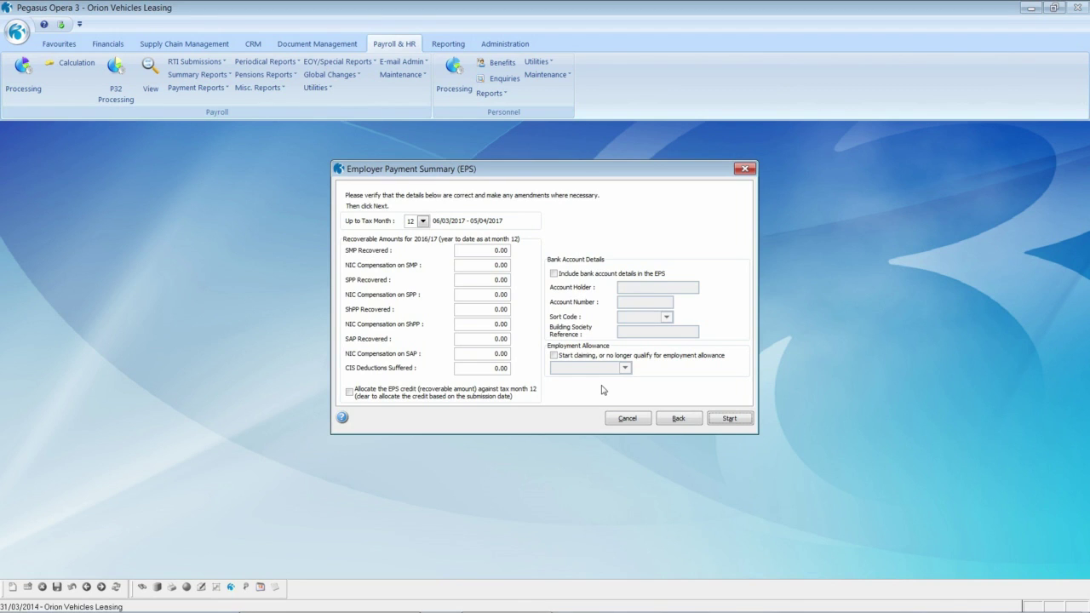
Step: Produce the final Employer Payment Summary report up to tax month 12, publish it to the screen and close the preview
left_click(722, 420)
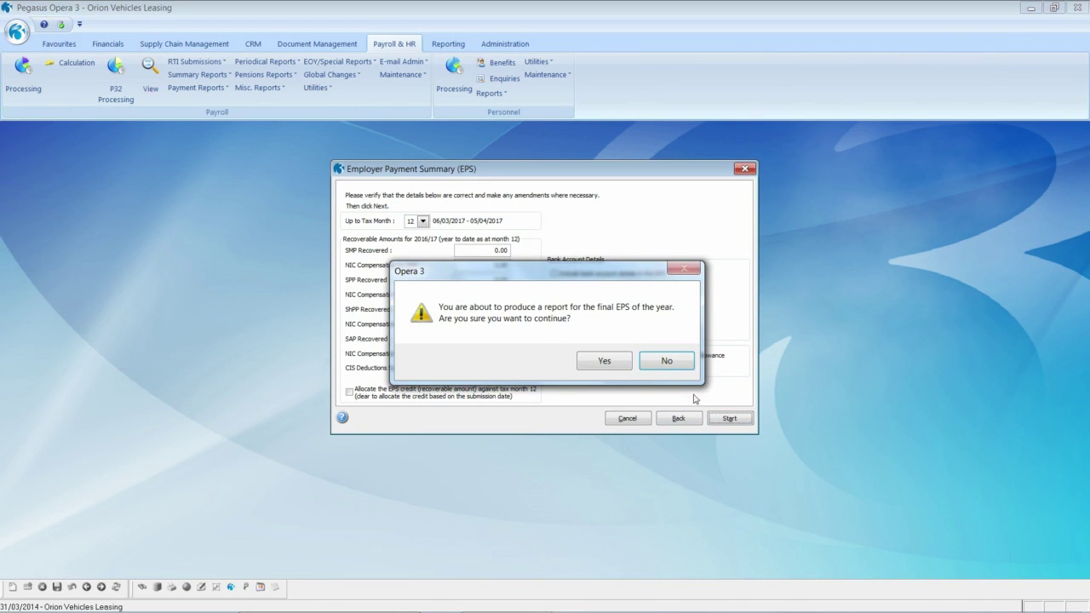
left_click(626, 365)
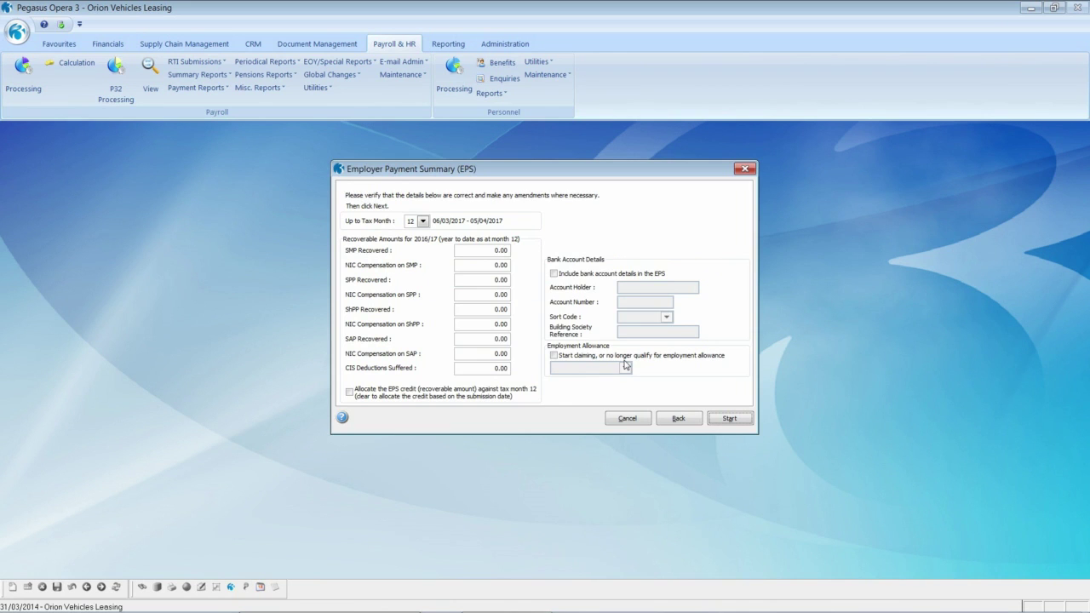
left_click(590, 418)
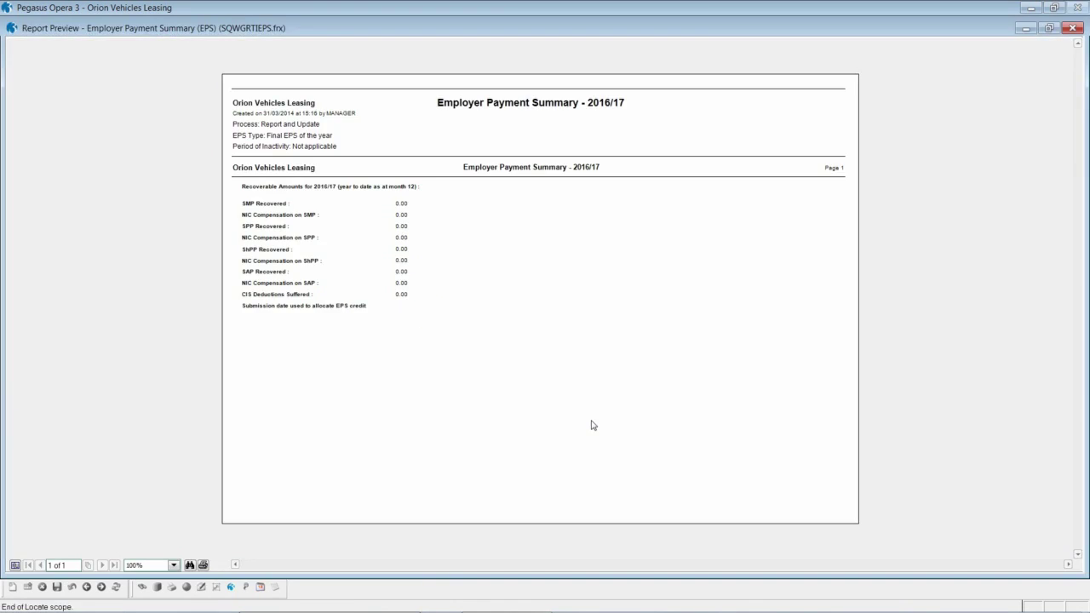
left_click(1073, 29)
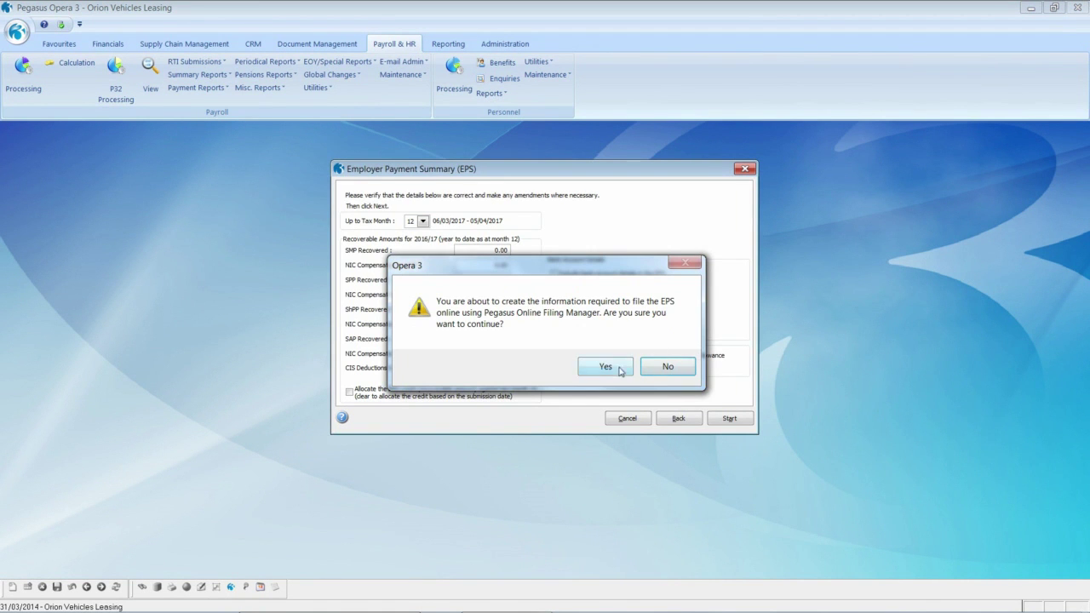
Step: Create the EPS online filing information and choose to submit it immediately through Pegasus Online Filing Manager
left_click(620, 372)
left_click(653, 370)
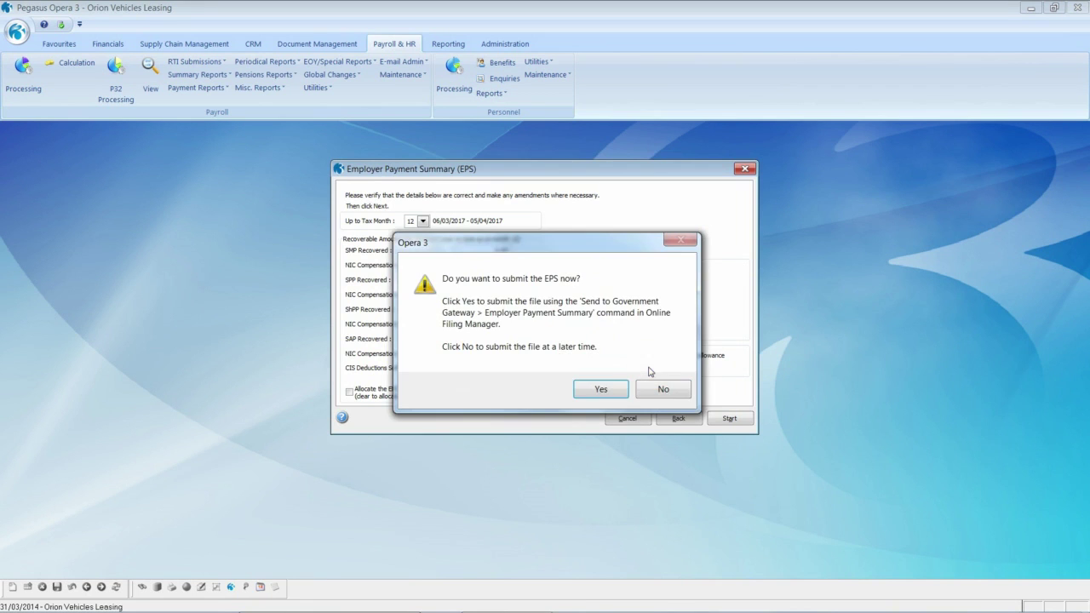
left_click(601, 389)
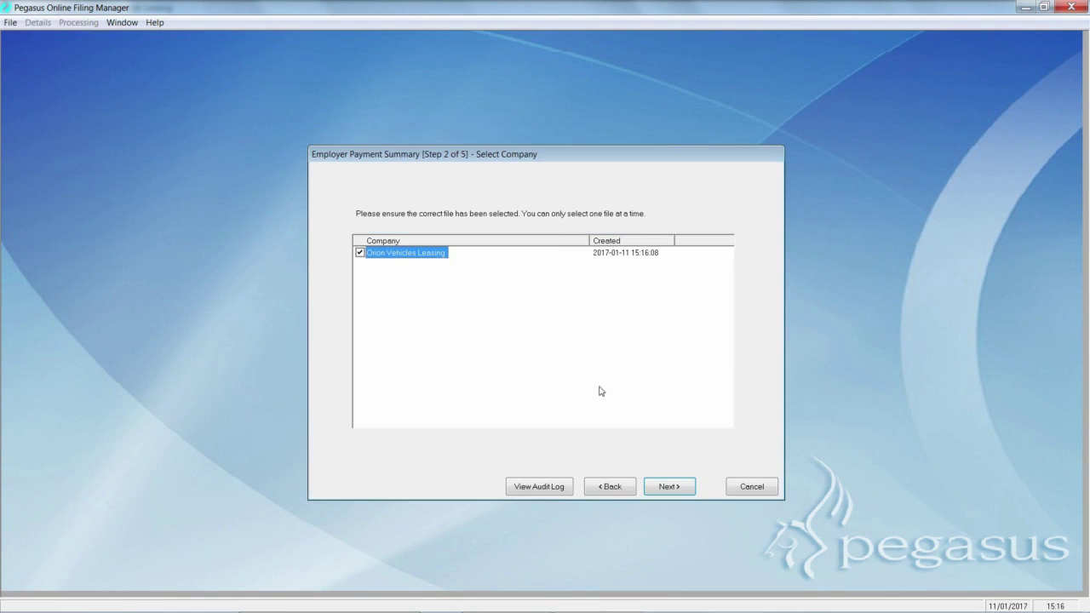
Step: Go through the EPS submission for Orion Vehicles Leasing, entering and confirming the Government Gateway password, and cancel before submitting
left_click(668, 488)
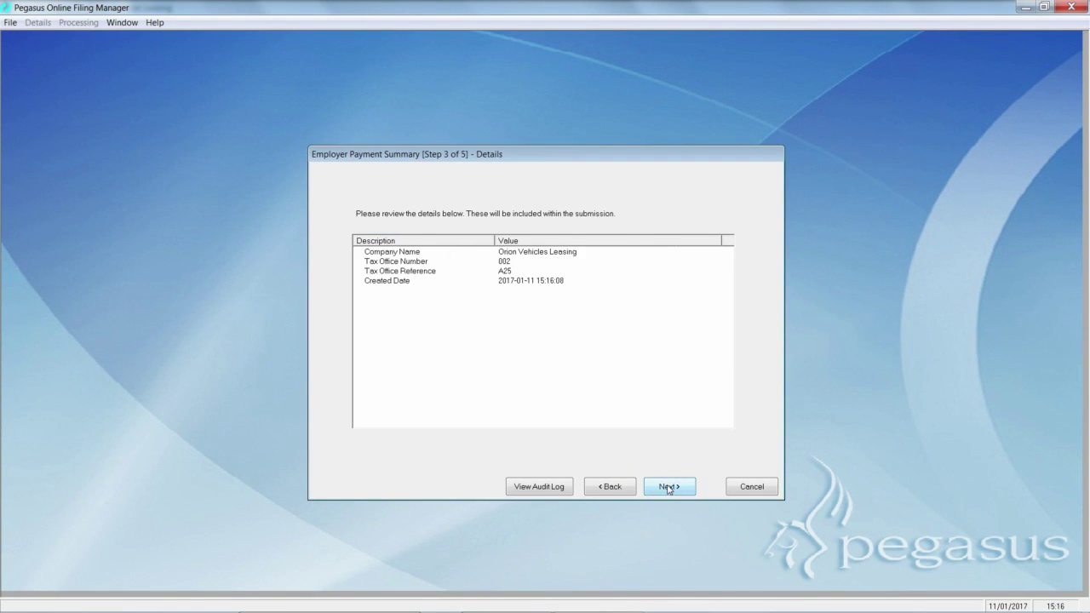
left_click(668, 488)
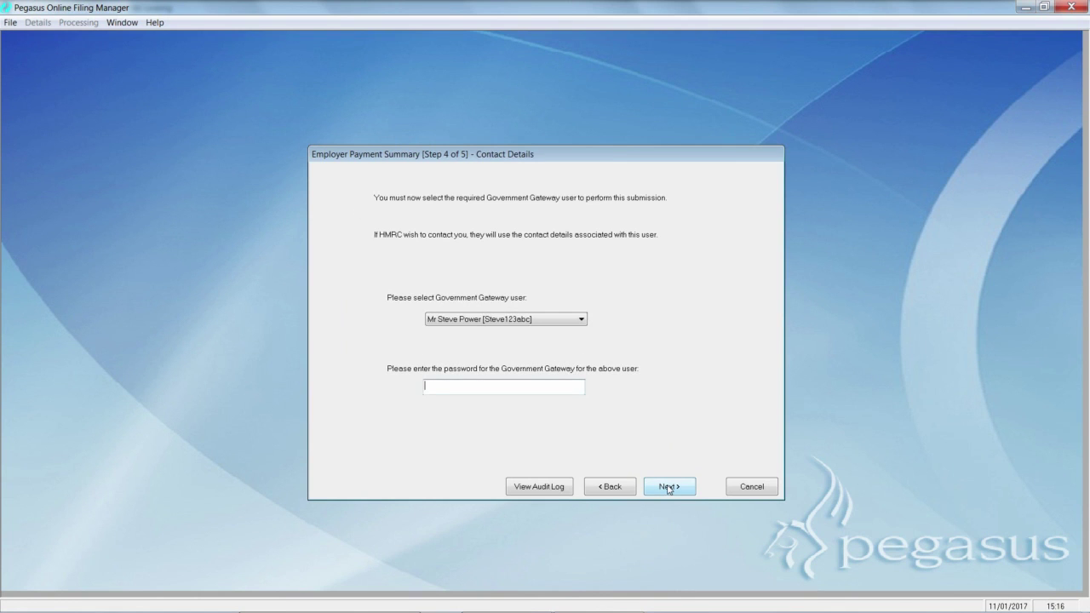
type("***")
left_click(671, 487)
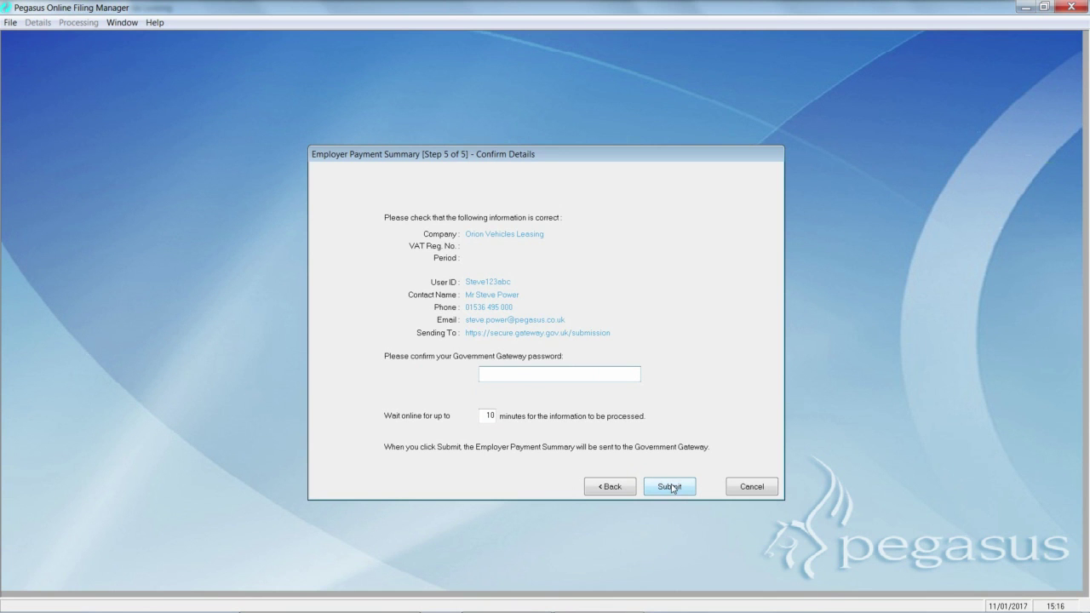
type("***")
left_click(743, 487)
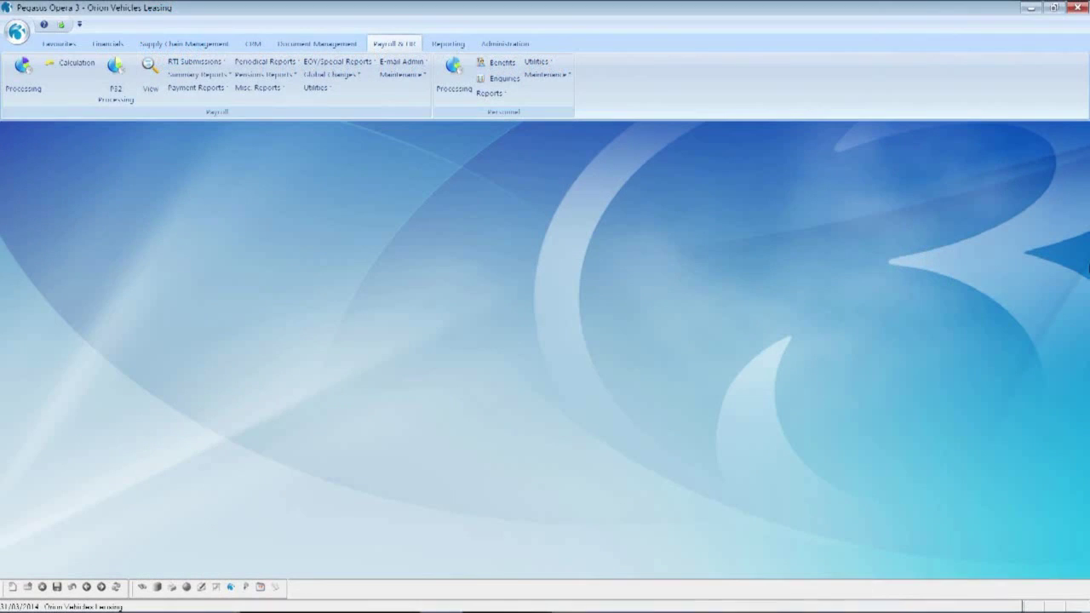
Step: Start the payroll Update for the Monthly group's period 12 of 1617 and agree to continue with it
left_click(316, 88)
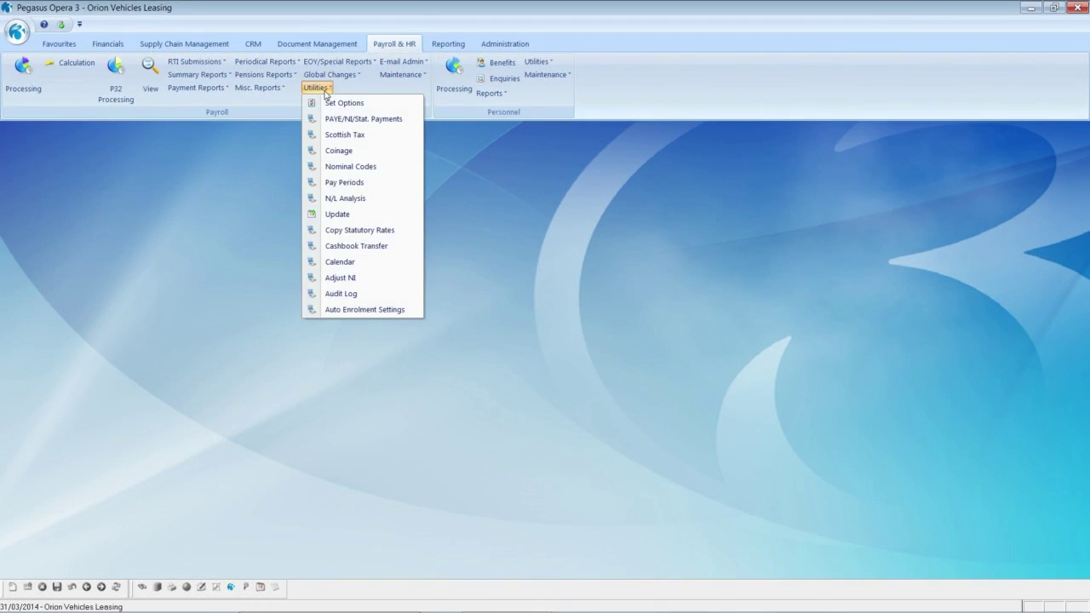
left_click(338, 214)
left_click(554, 353)
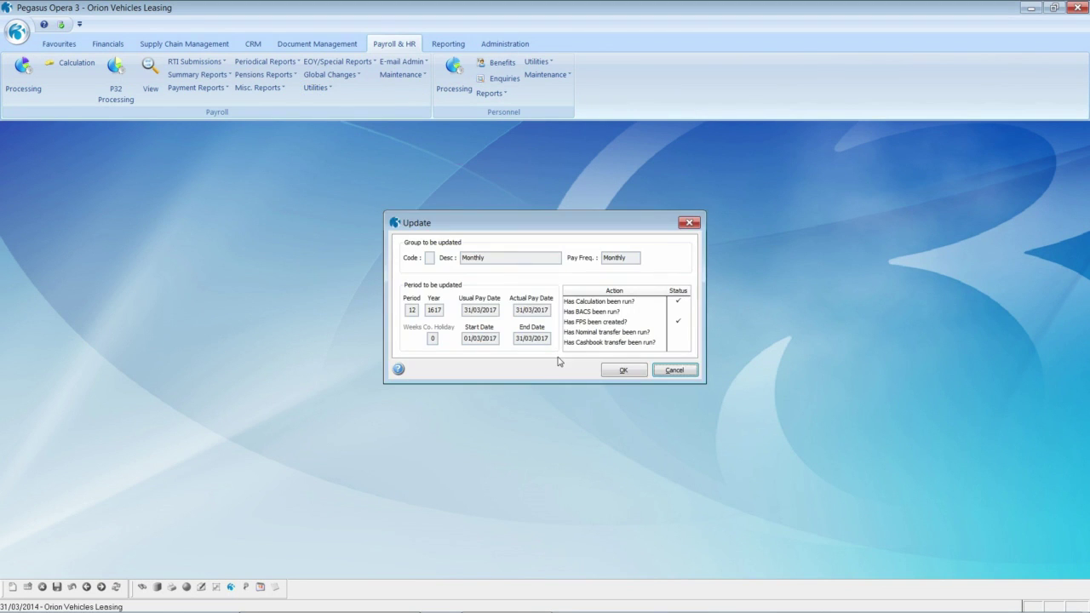
left_click(624, 371)
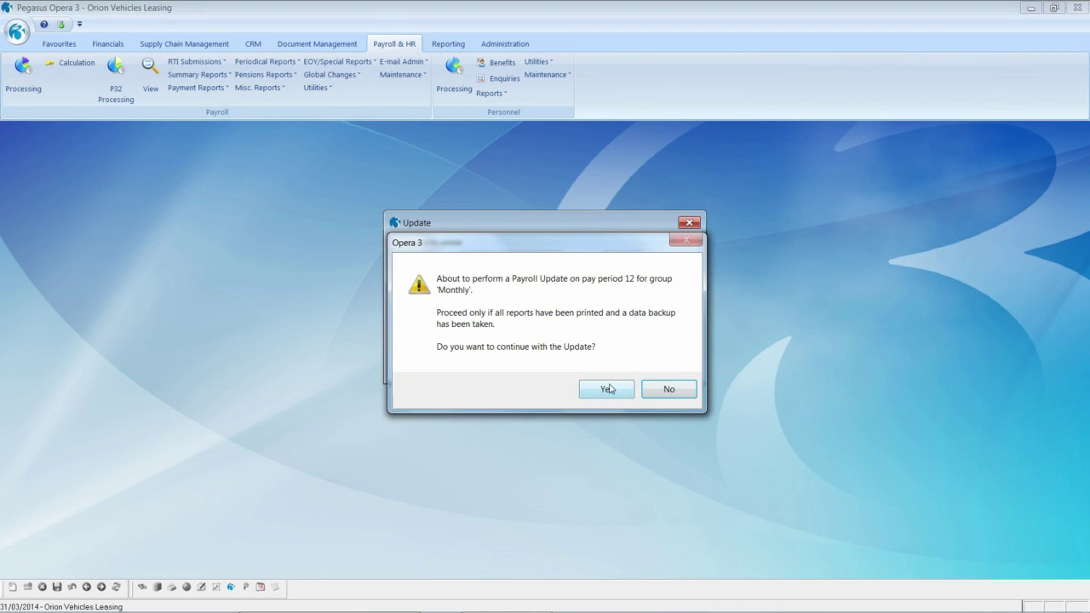
left_click(608, 389)
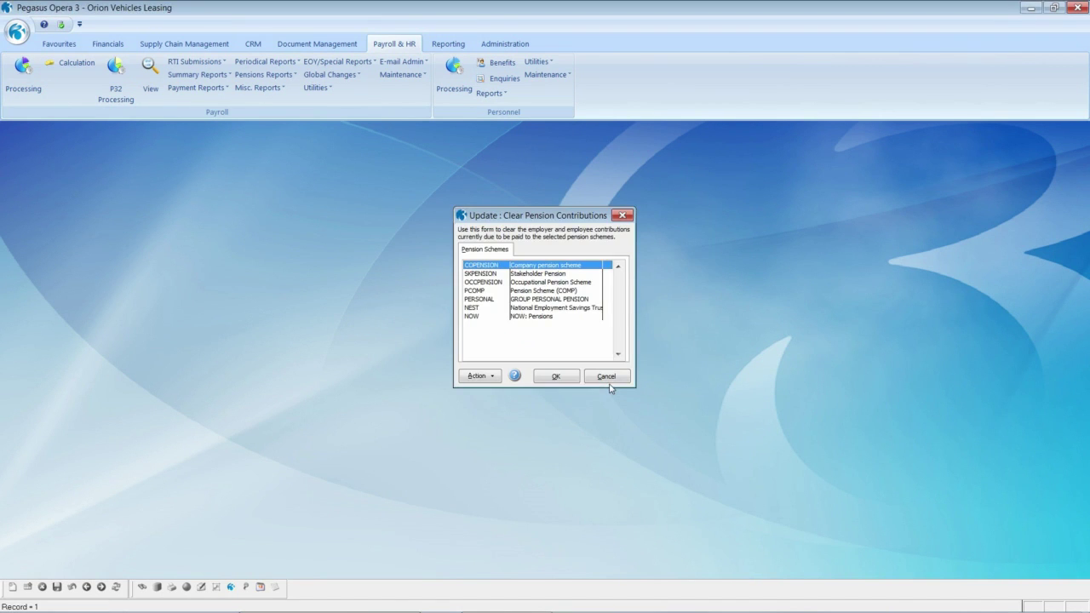
Step: Select all pension schemes to clear their employer and employee contributions and accept the selection
left_click(492, 381)
left_click(521, 394)
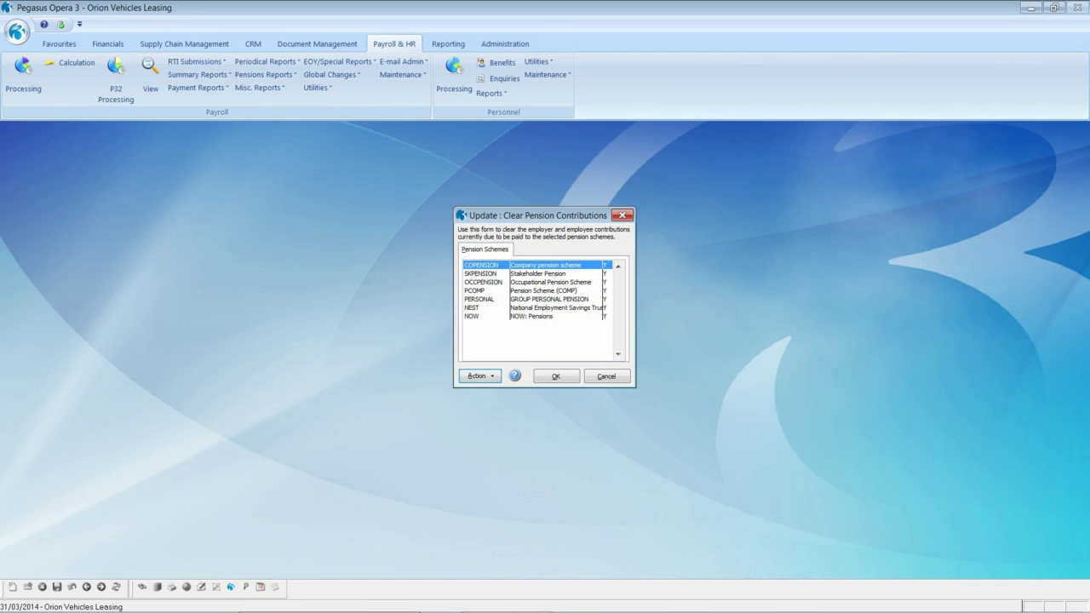
left_click(555, 376)
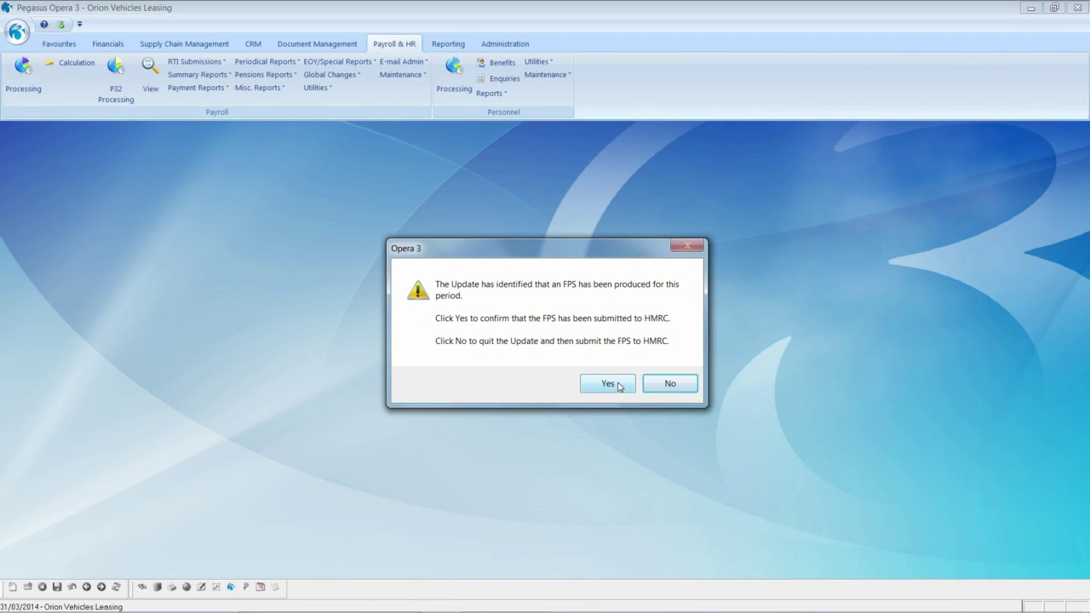
Step: Confirm that the FPS has been submitted to HMRC, agree to continue past the end-of-year reporting reminder, and complete the Update
left_click(610, 384)
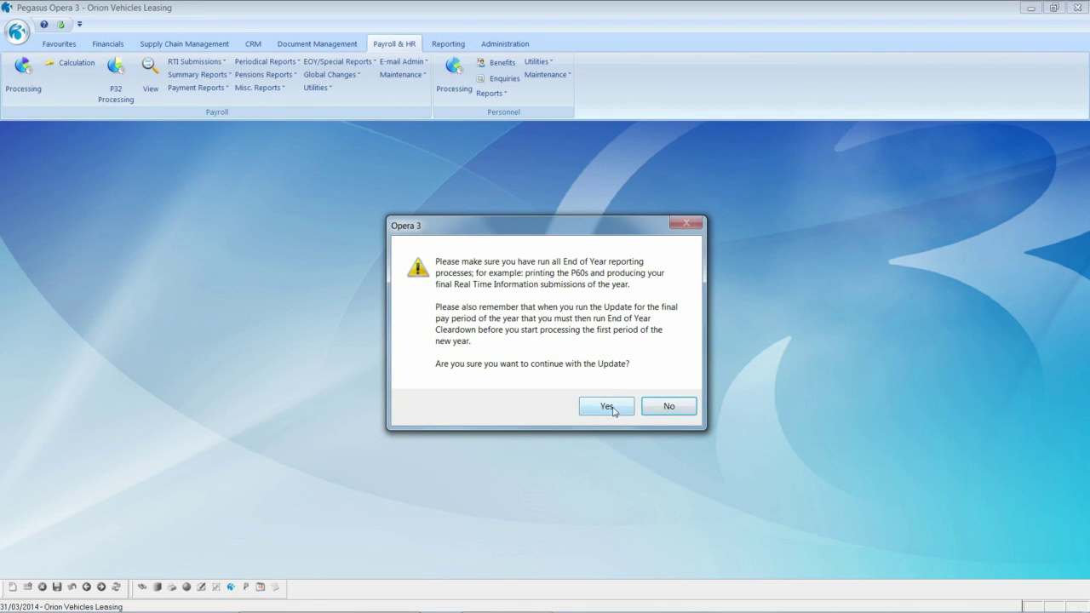
left_click(612, 410)
left_click(610, 407)
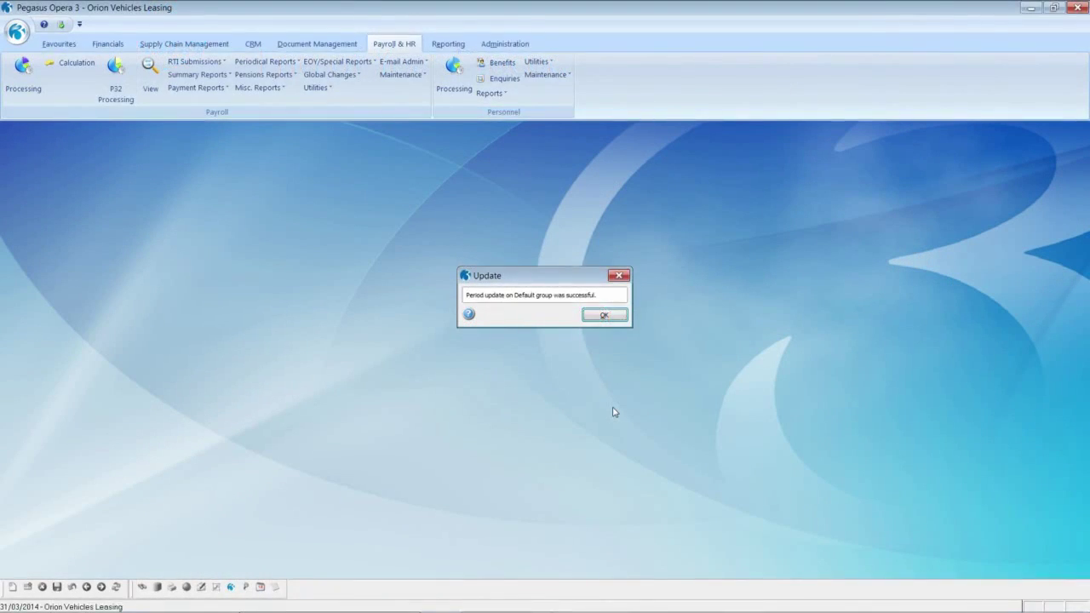
left_click(604, 315)
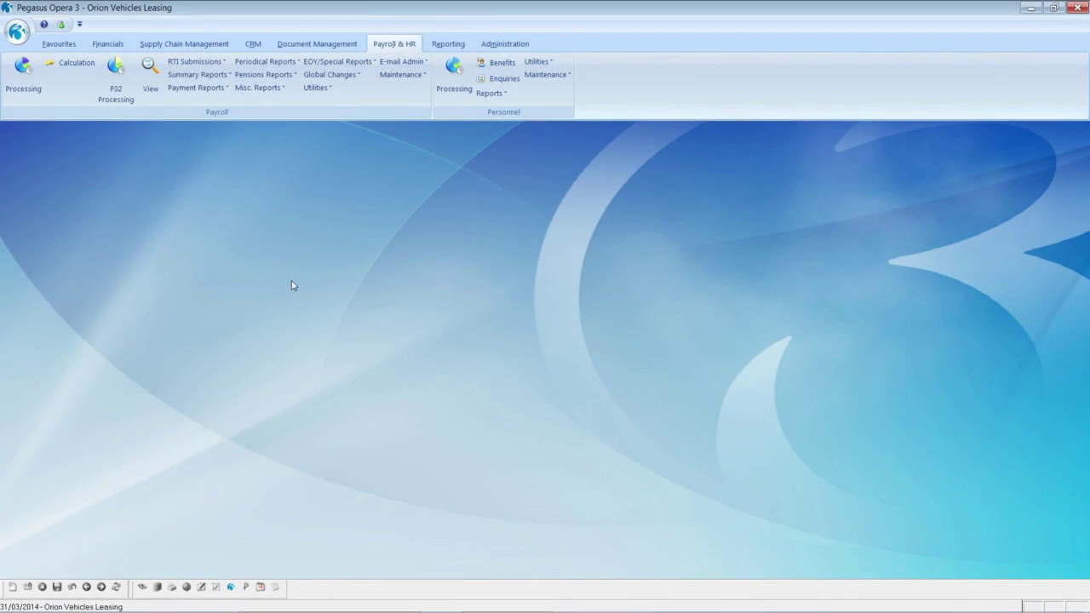
Step: Start the End of Year Cleardown for the Monthly group and agree to continue past every prompt, including the tax year increase and final EPS reminder
left_click(341, 63)
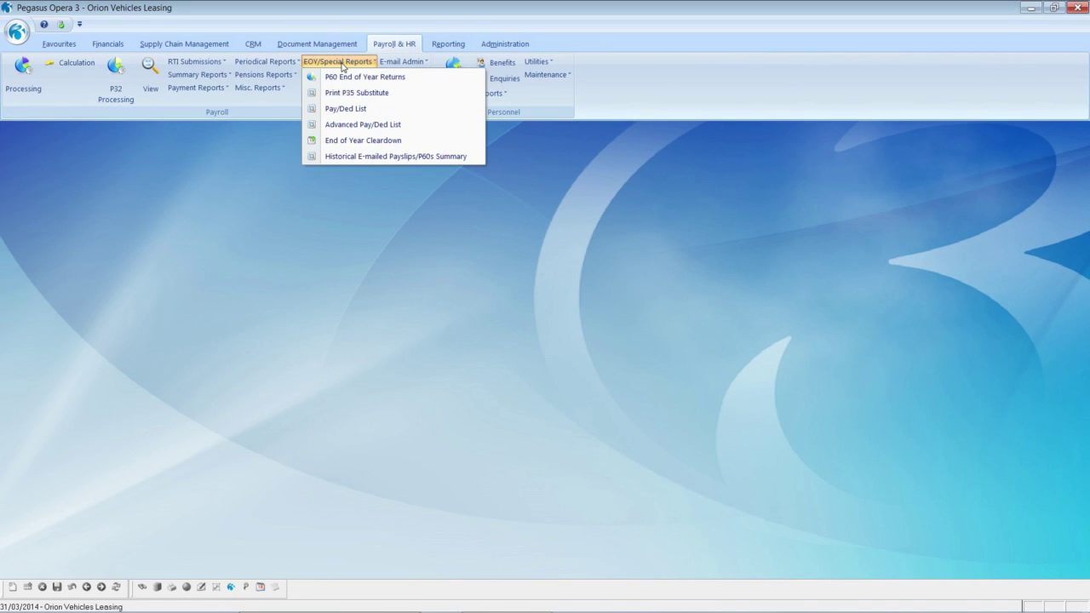
left_click(360, 143)
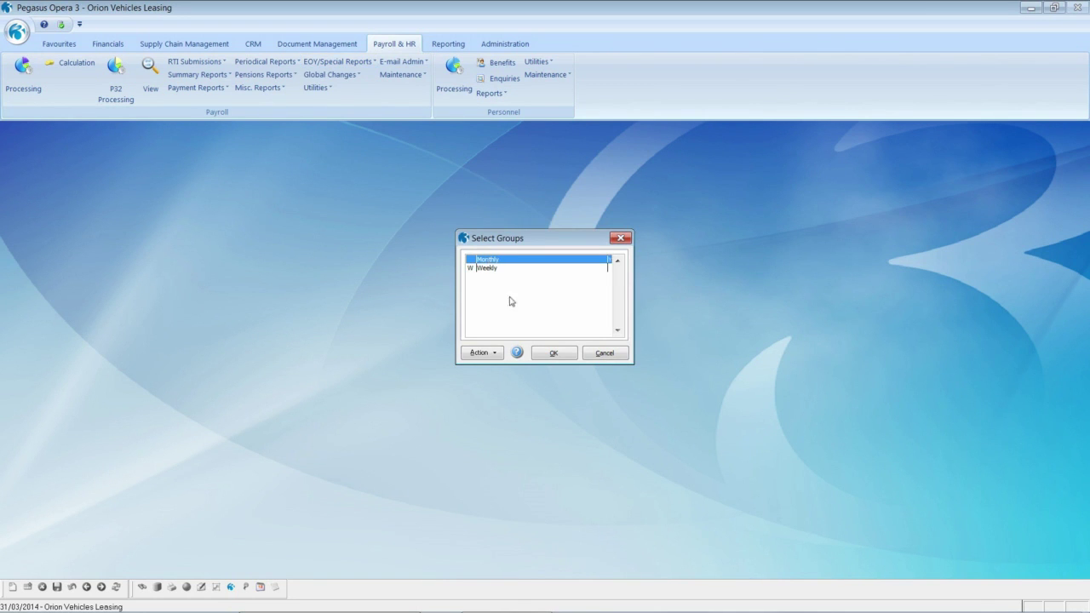
left_click(558, 352)
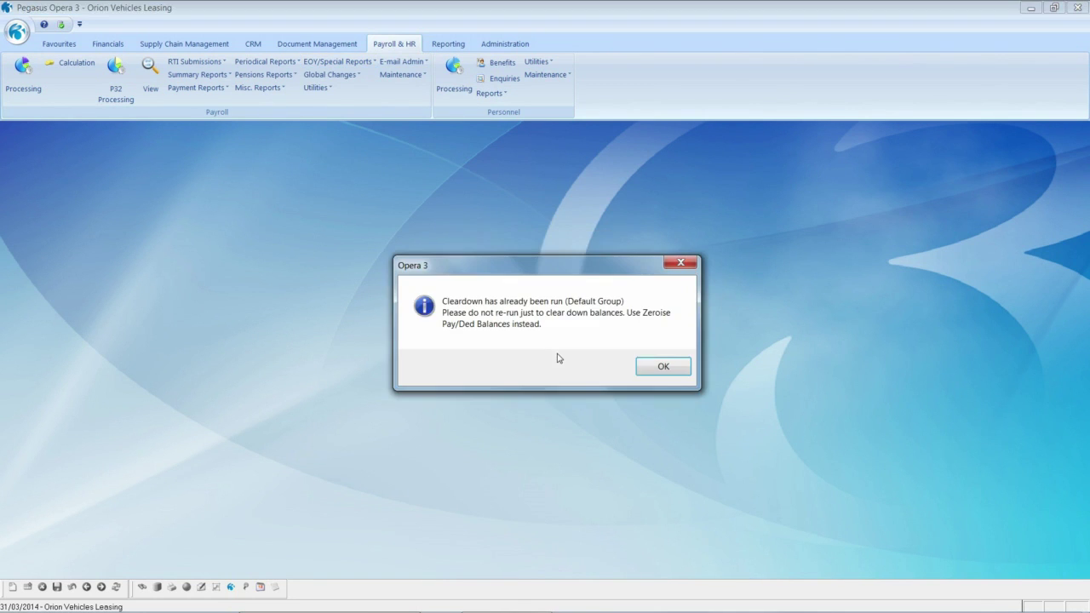
left_click(658, 368)
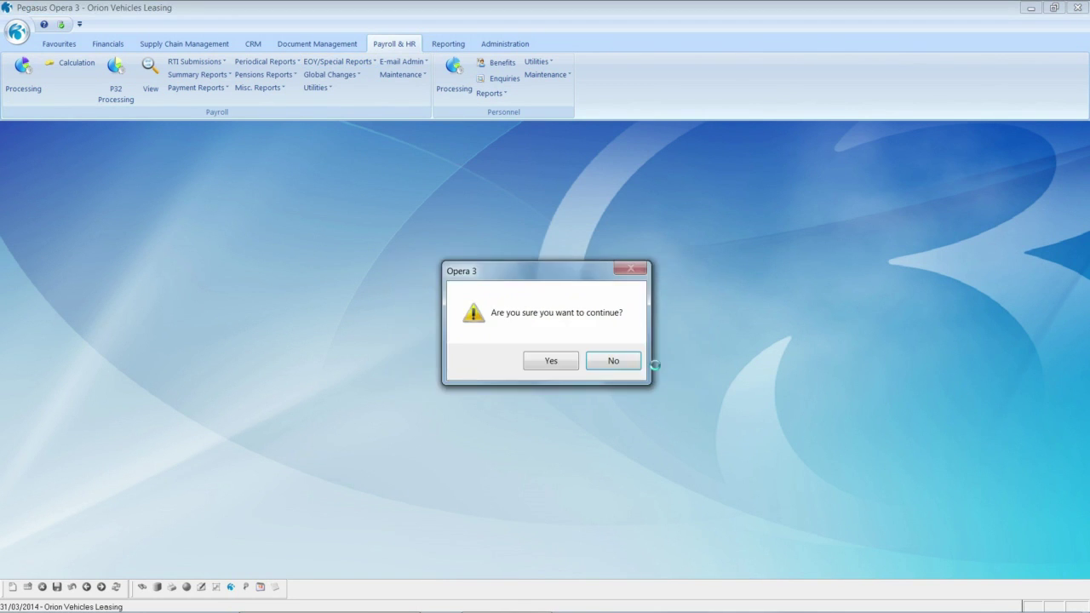
left_click(561, 369)
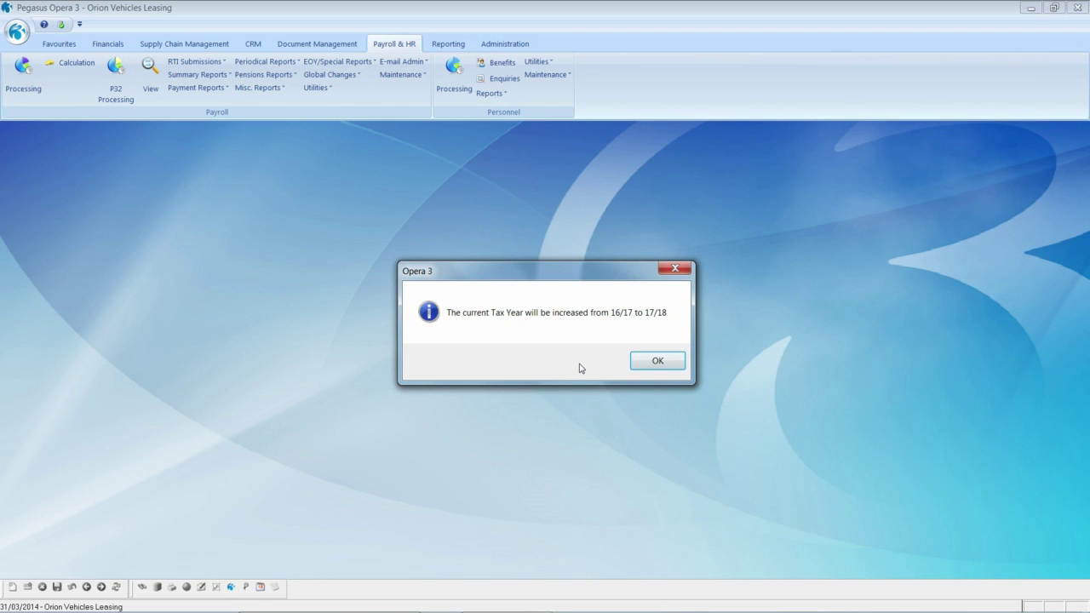
left_click(651, 362)
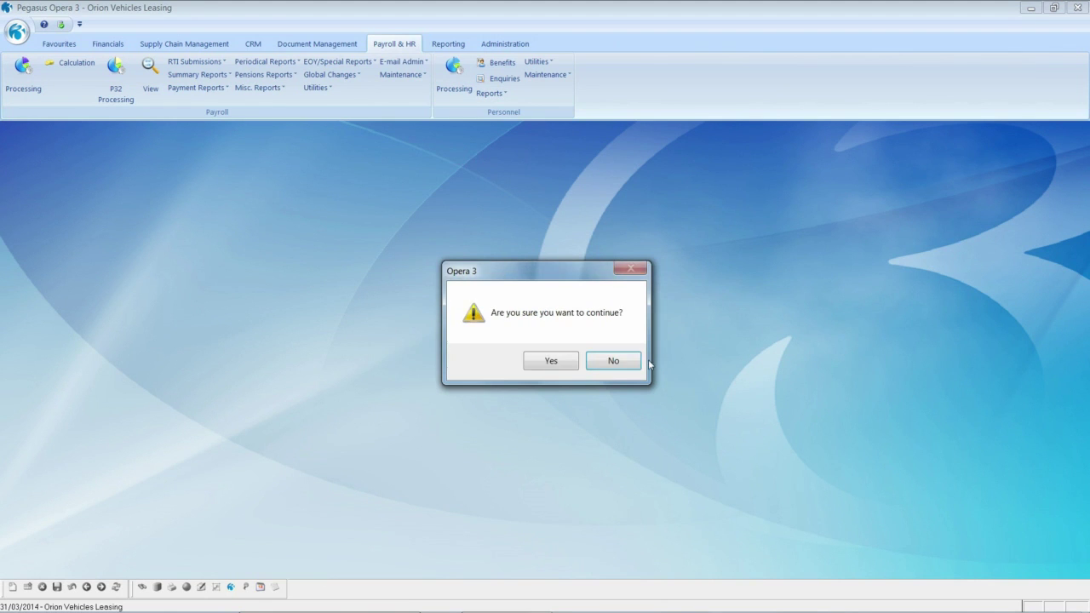
left_click(572, 362)
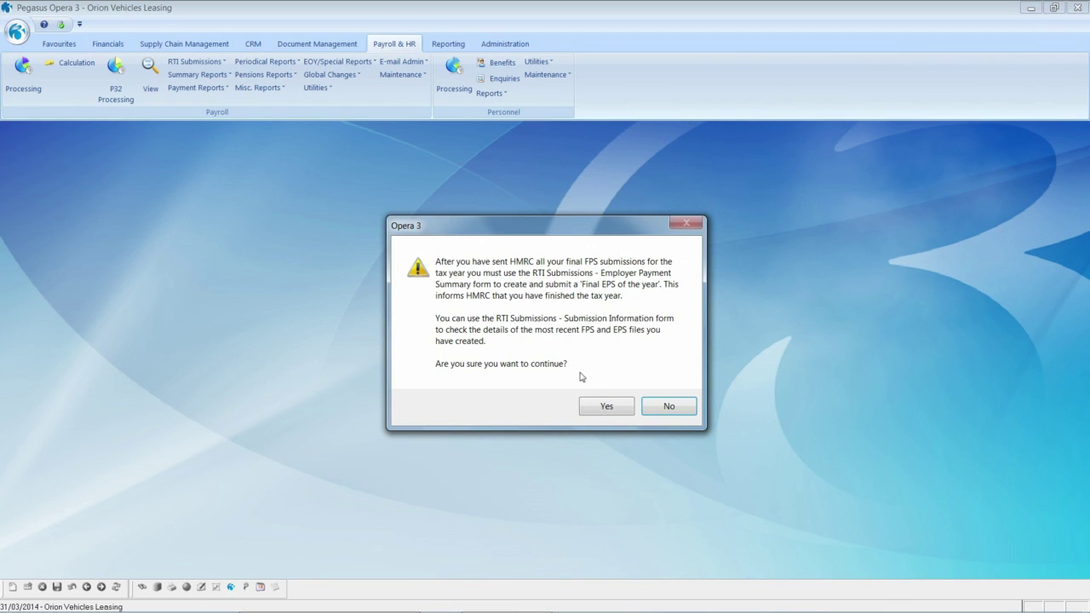
left_click(603, 406)
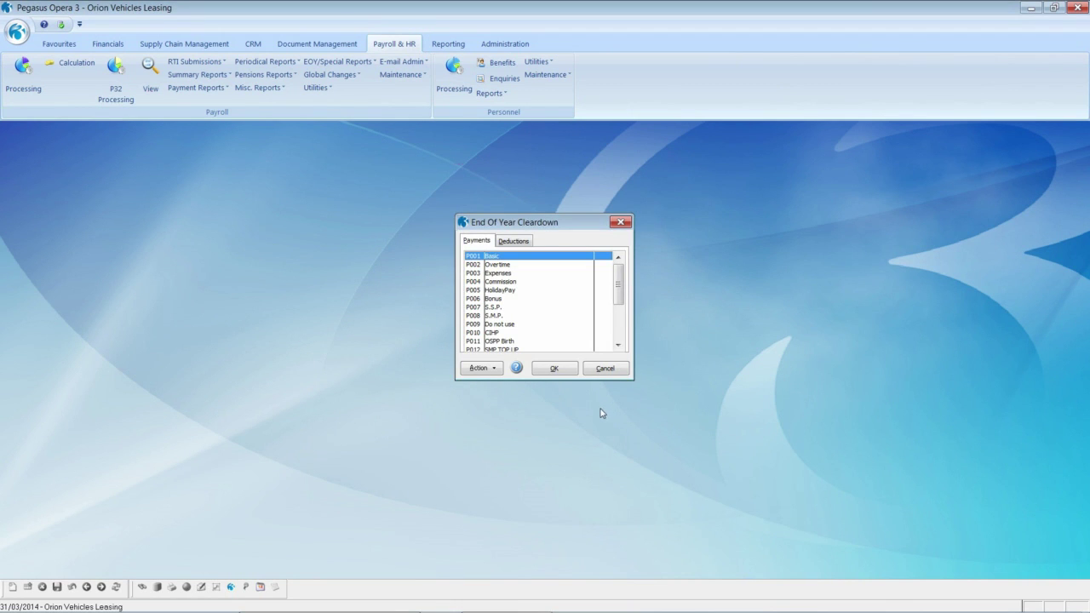
Step: Select all payments and all deductions for the cleardown, then deselect the Loan Repay deduction
left_click(492, 369)
left_click(516, 378)
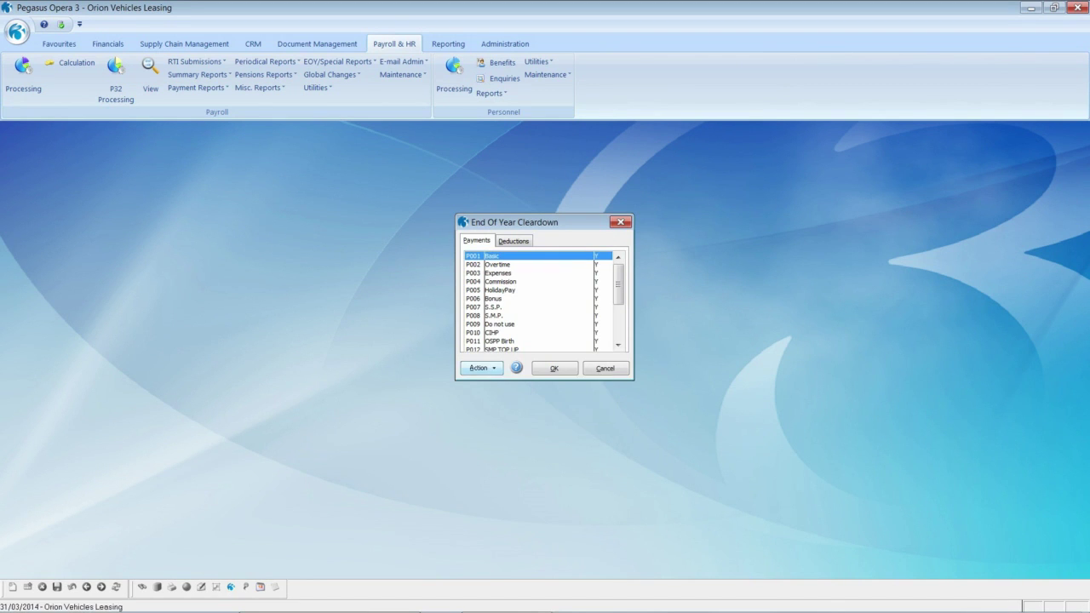
left_click(515, 242)
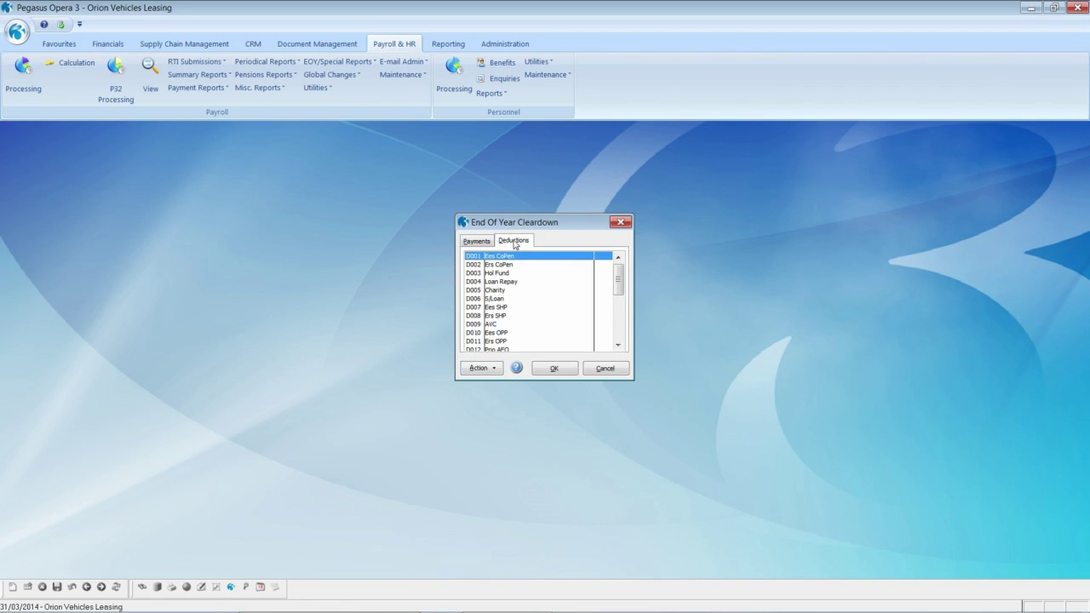
left_click(490, 371)
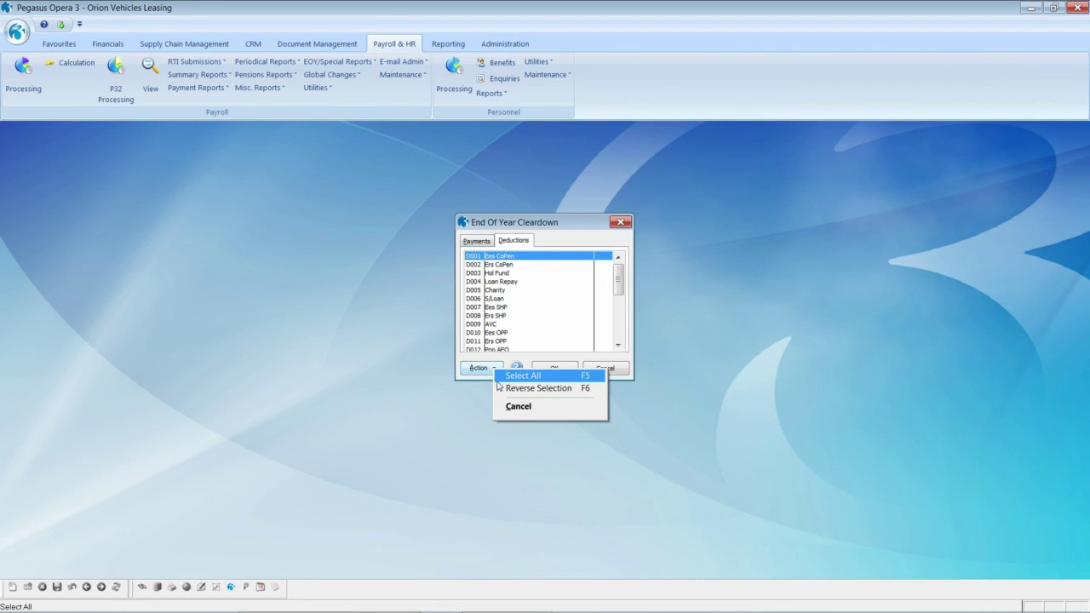
left_click(505, 388)
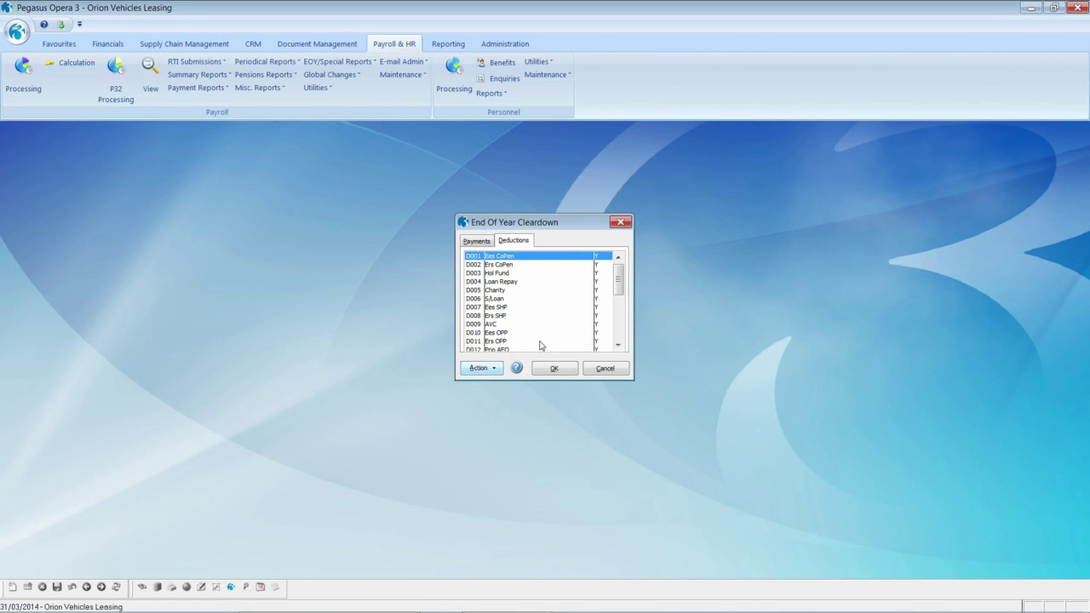
left_click(596, 282)
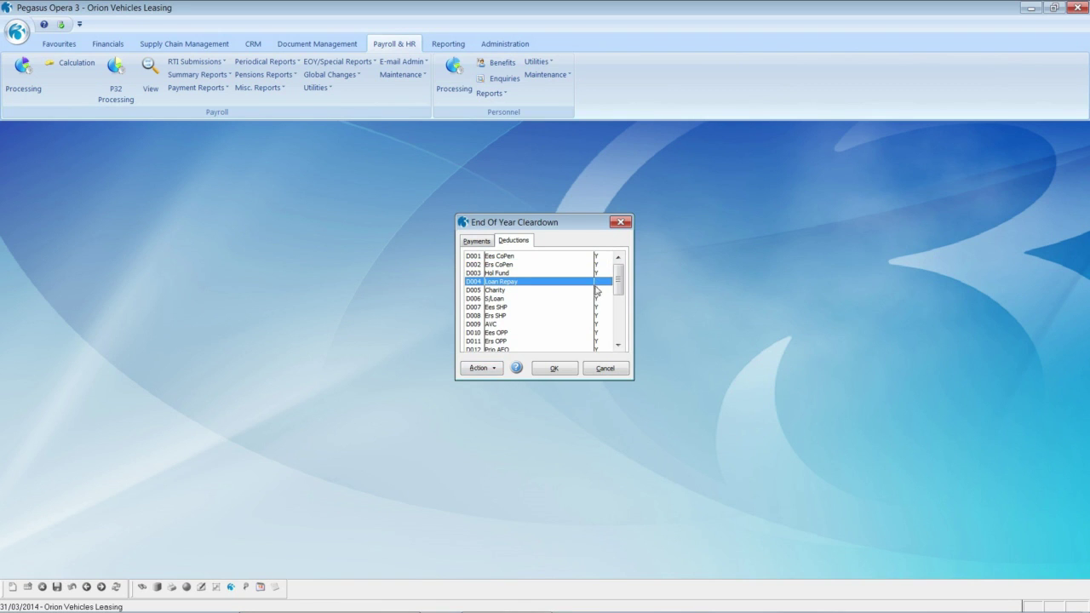
Step: Return to the payments selection, run the End of Year Cleardown and close its completion message
left_click(477, 242)
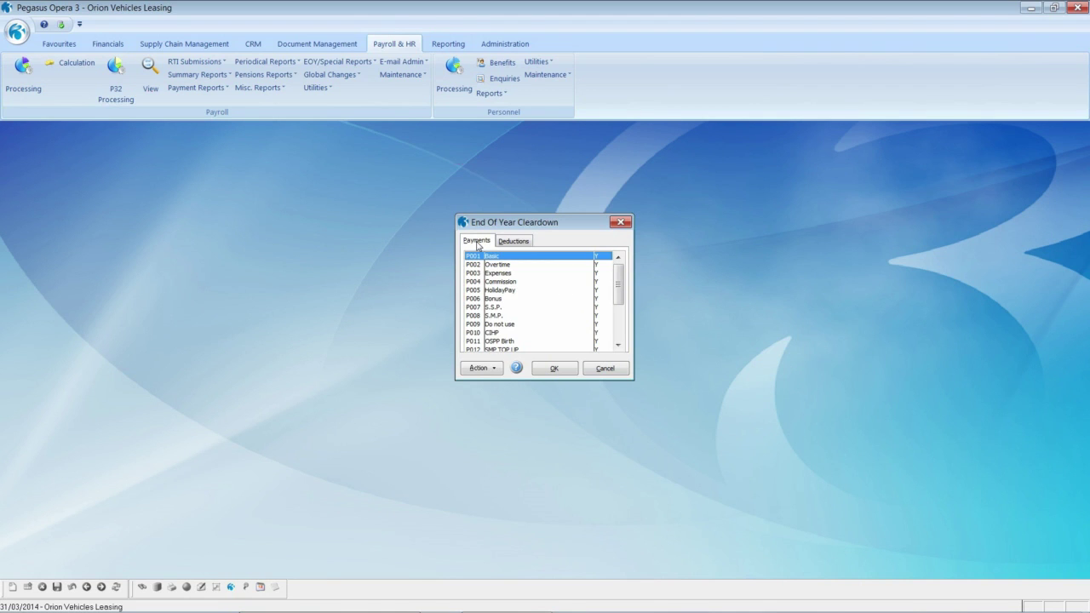
left_click(552, 370)
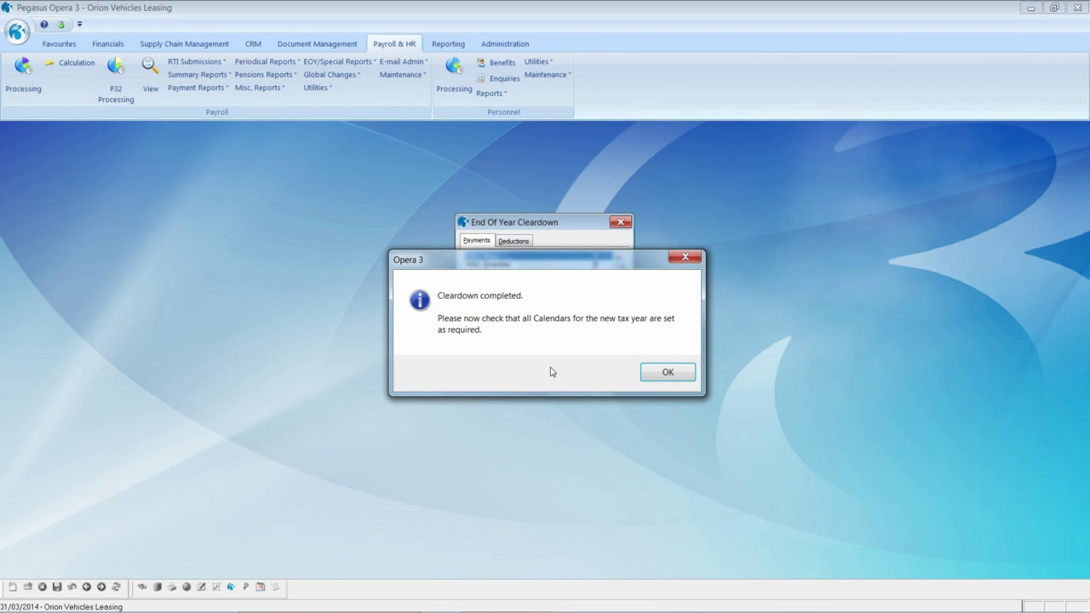
left_click(661, 378)
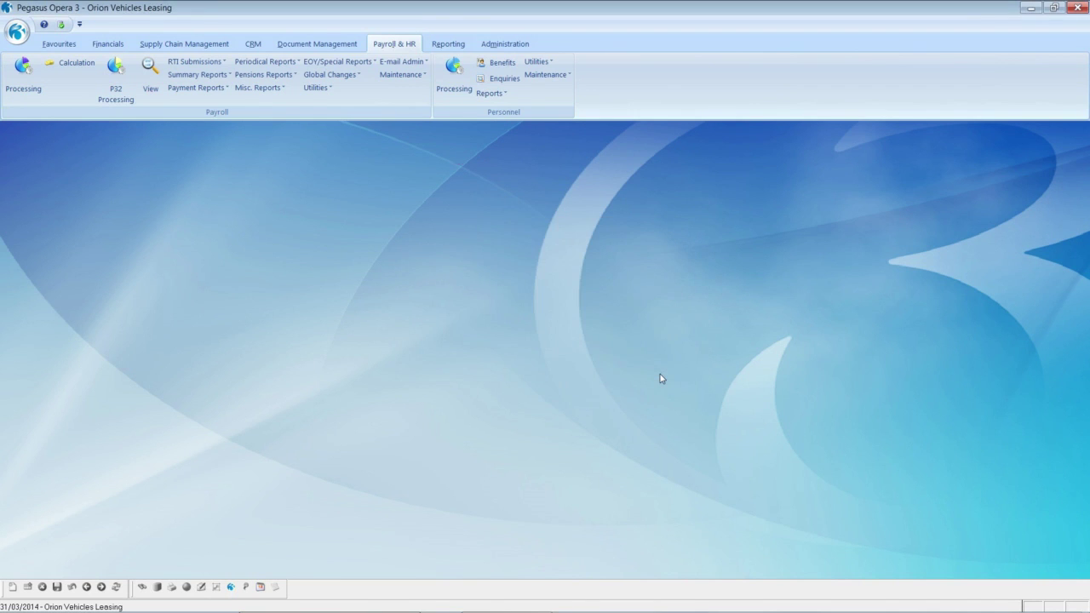
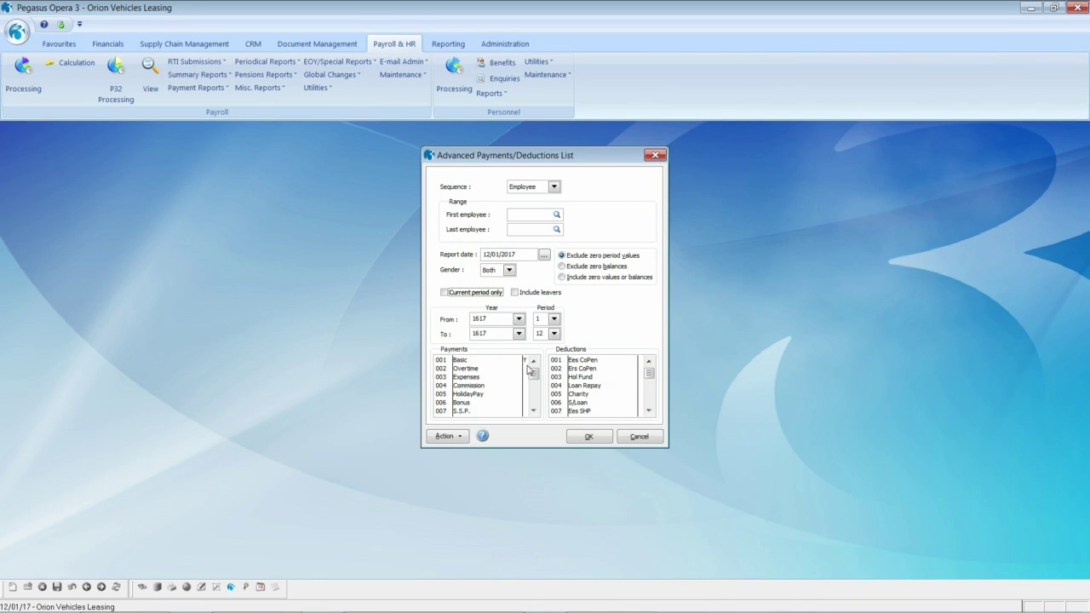
Step: Include the Overtime, Expenses and Commission payments in the Advanced Payments/Deductions List for 1617 periods 1 to 12 and publish it to screen
left_click(527, 376)
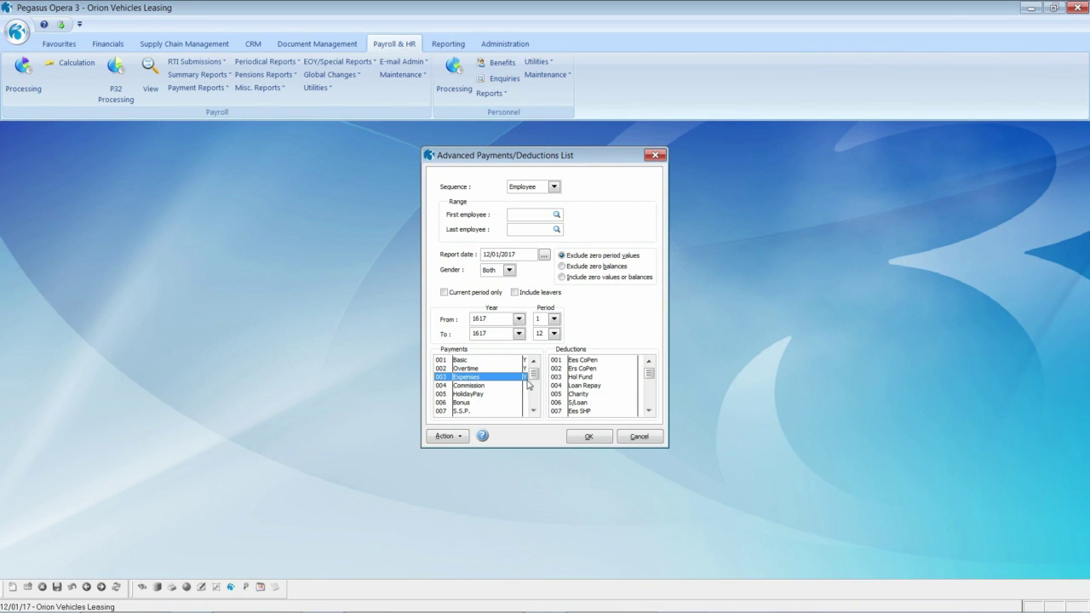
left_click(525, 385)
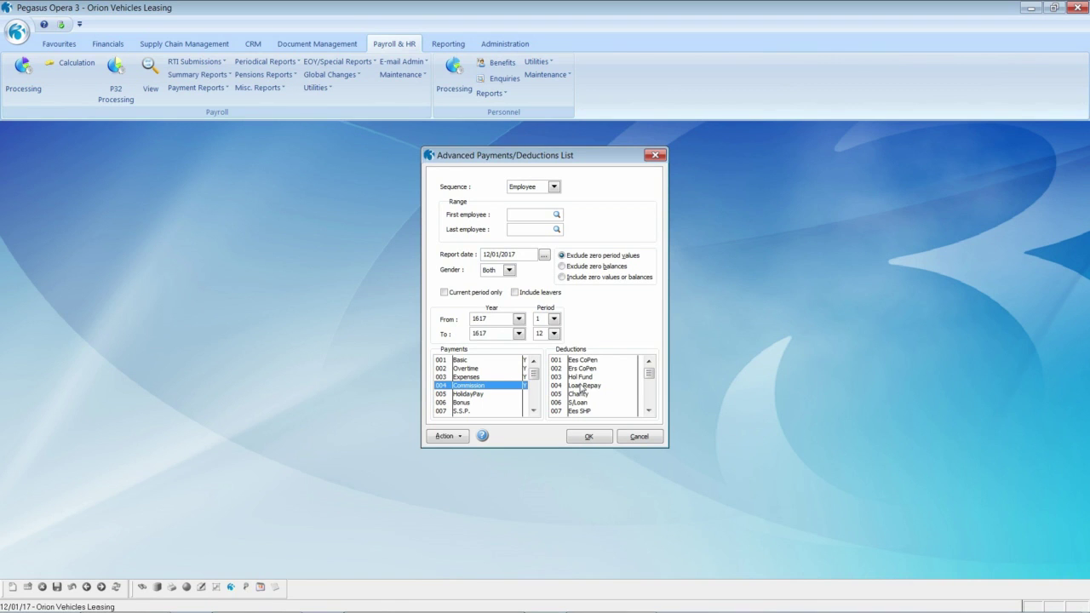
left_click(586, 436)
left_click(585, 417)
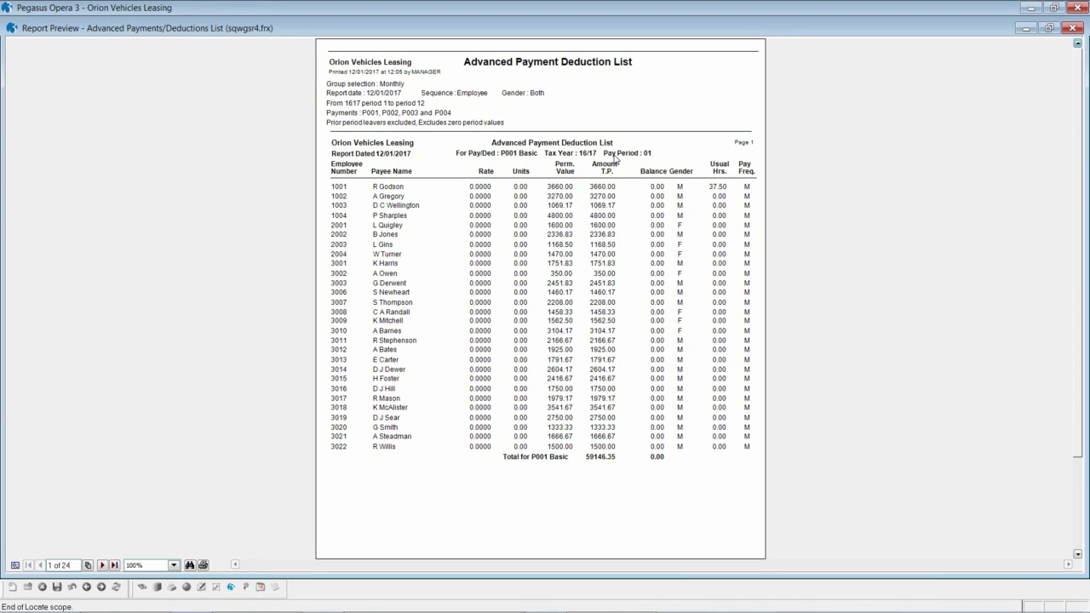
Step: Page through the first three pages of the employee-sequenced Advanced Payment Deduction List and close the preview
left_click(103, 566)
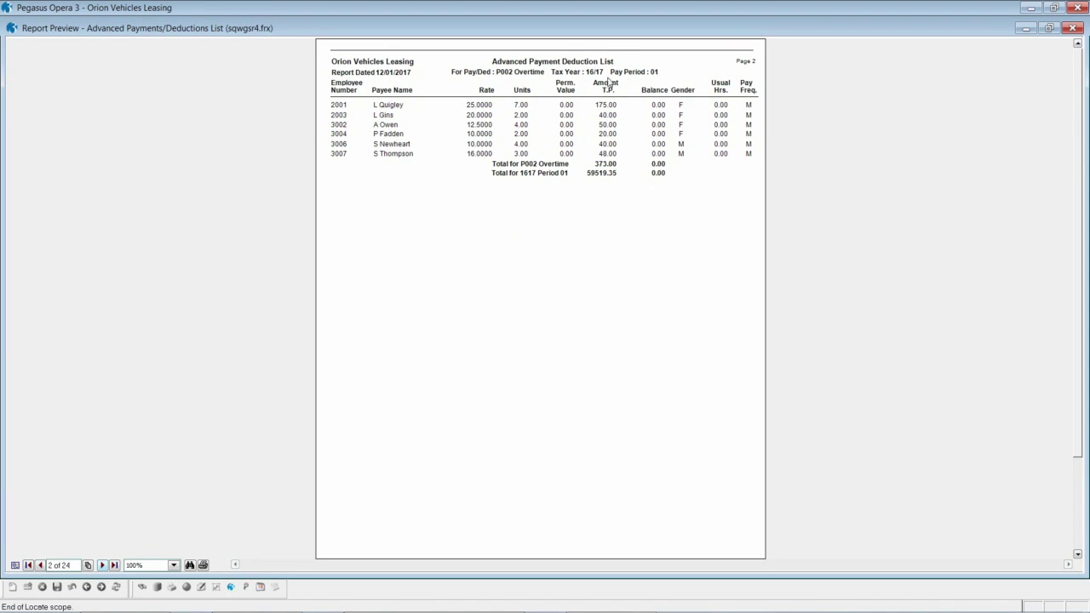
left_click(101, 564)
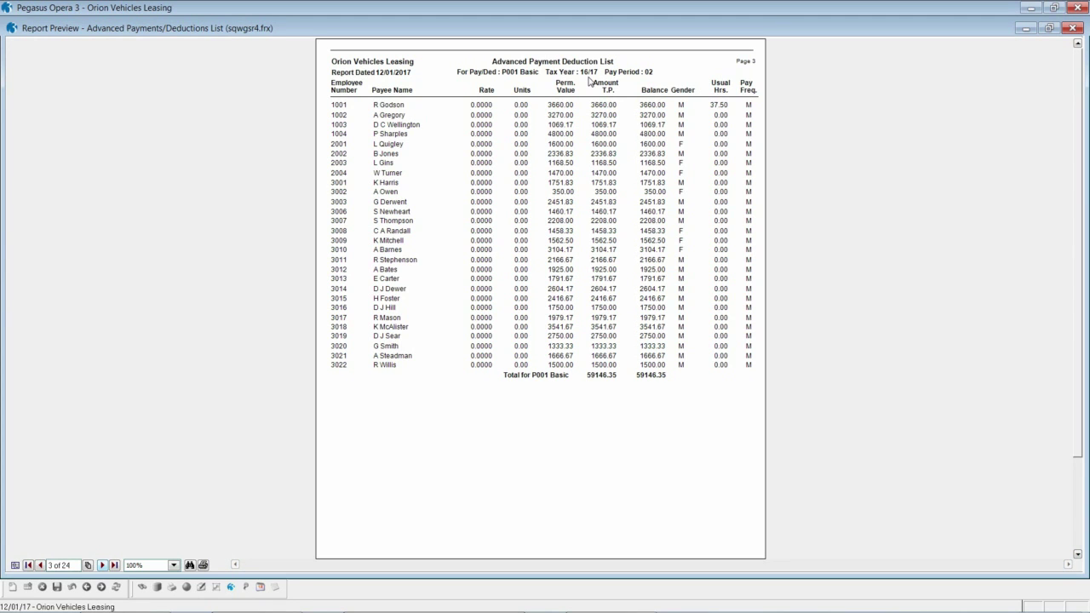
key("Escape")
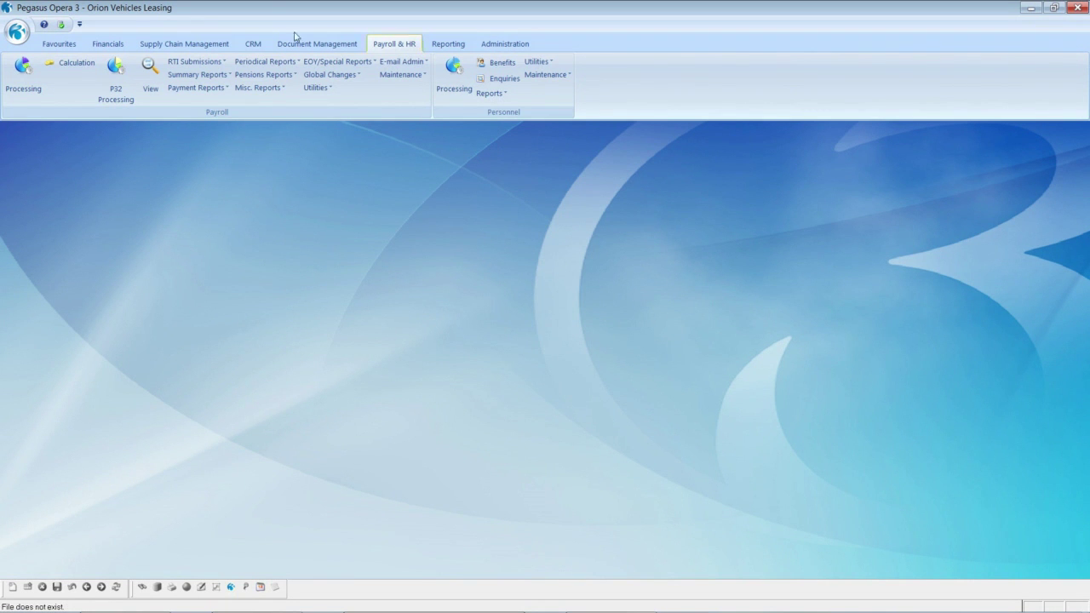
Step: Set up an Advanced Pay/Ded List for the Monthly group, sequenced by Department and not limited to the current period
left_click(337, 61)
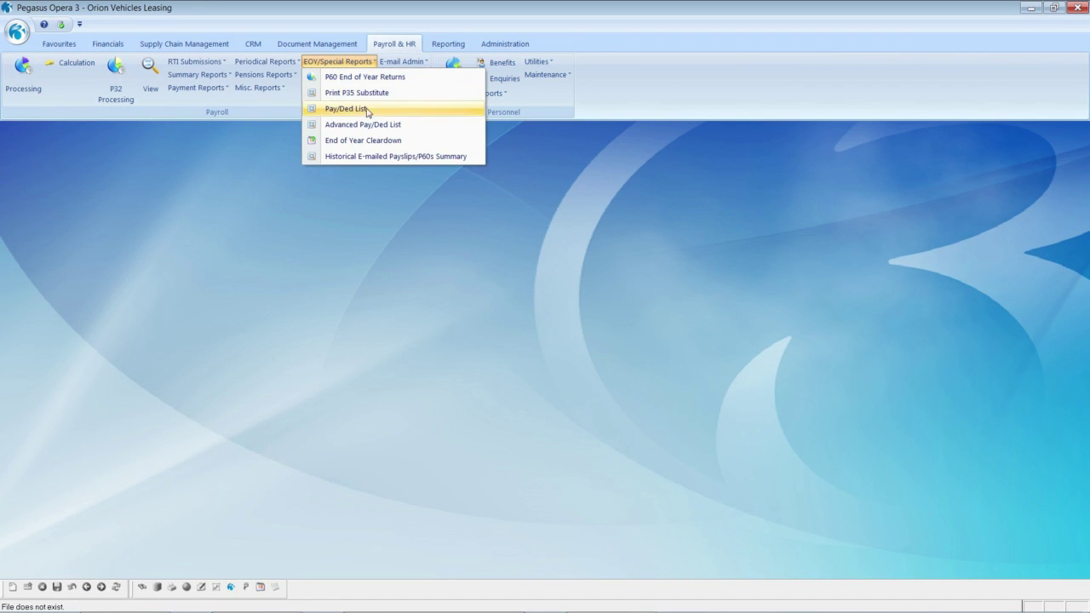
left_click(373, 127)
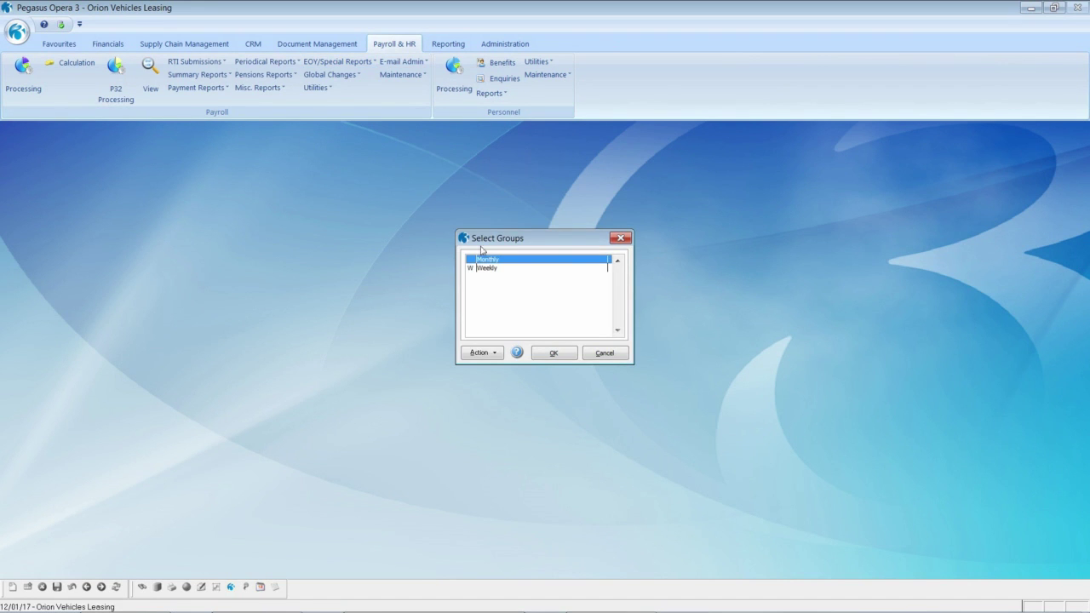
left_click(554, 353)
left_click(553, 186)
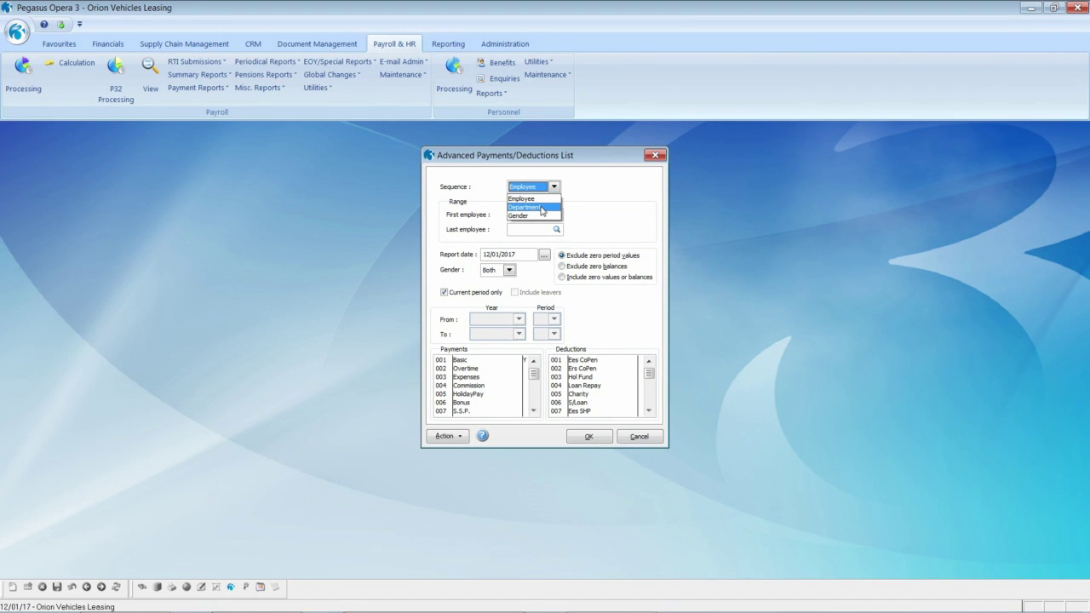
left_click(541, 206)
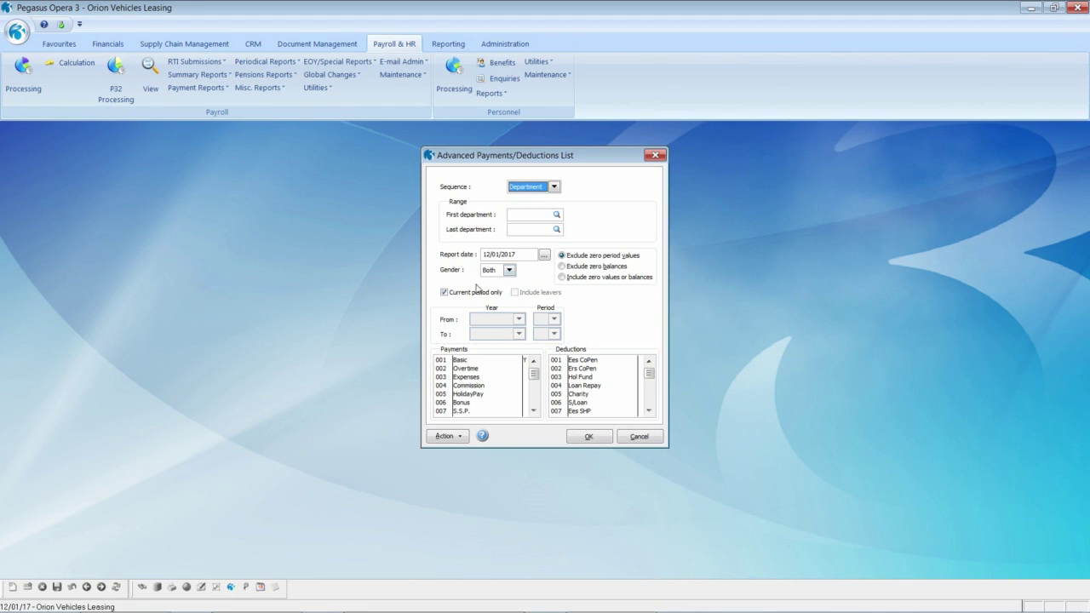
left_click(444, 293)
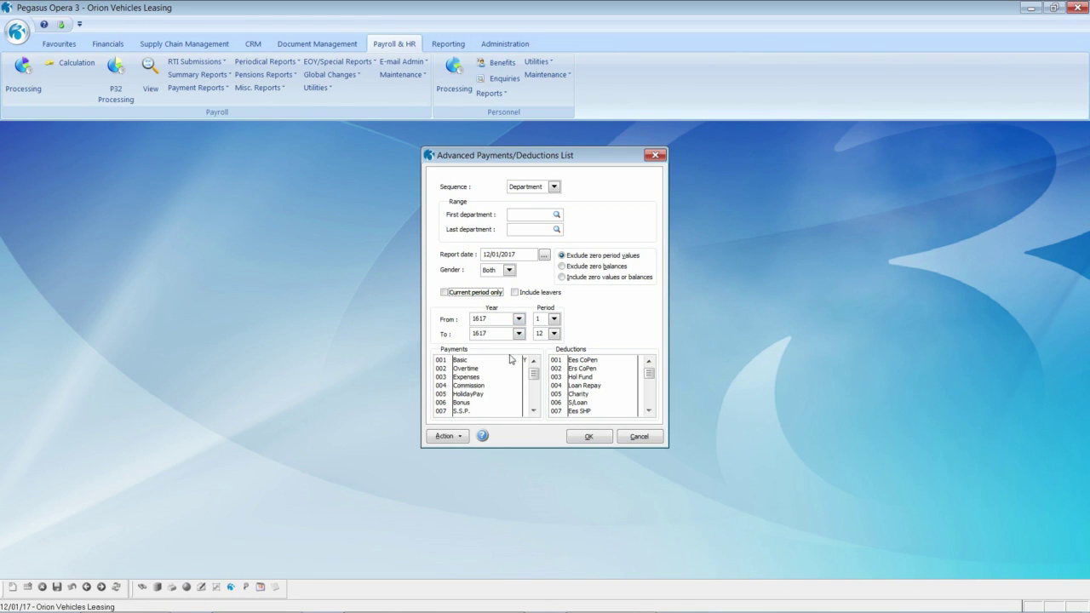
Step: Publish the department-sequenced list to screen with the standard layout, view its first two pages and close the preview
left_click(588, 438)
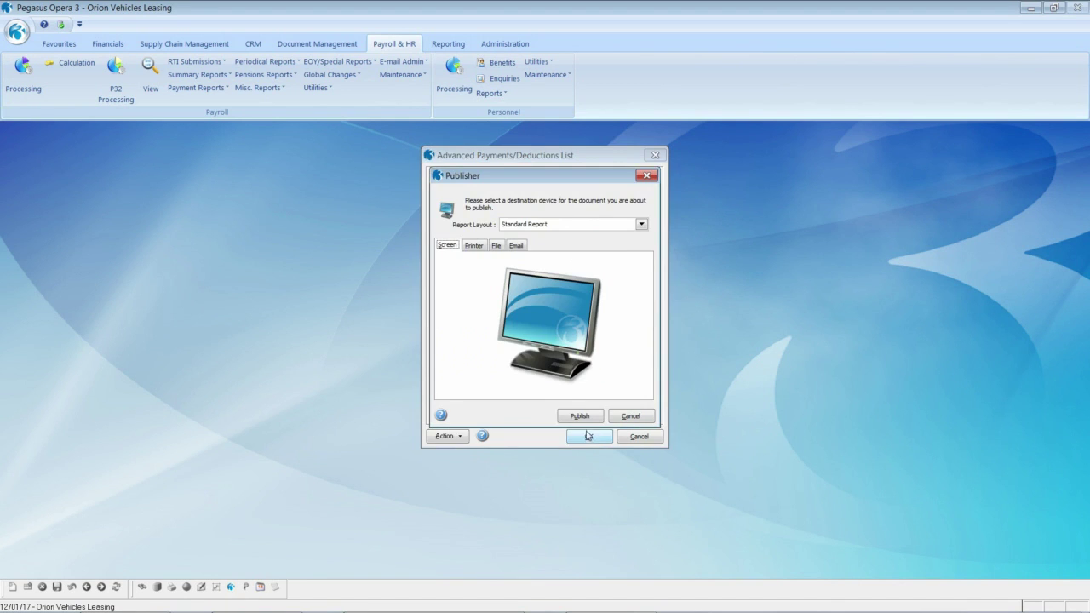
left_click(571, 414)
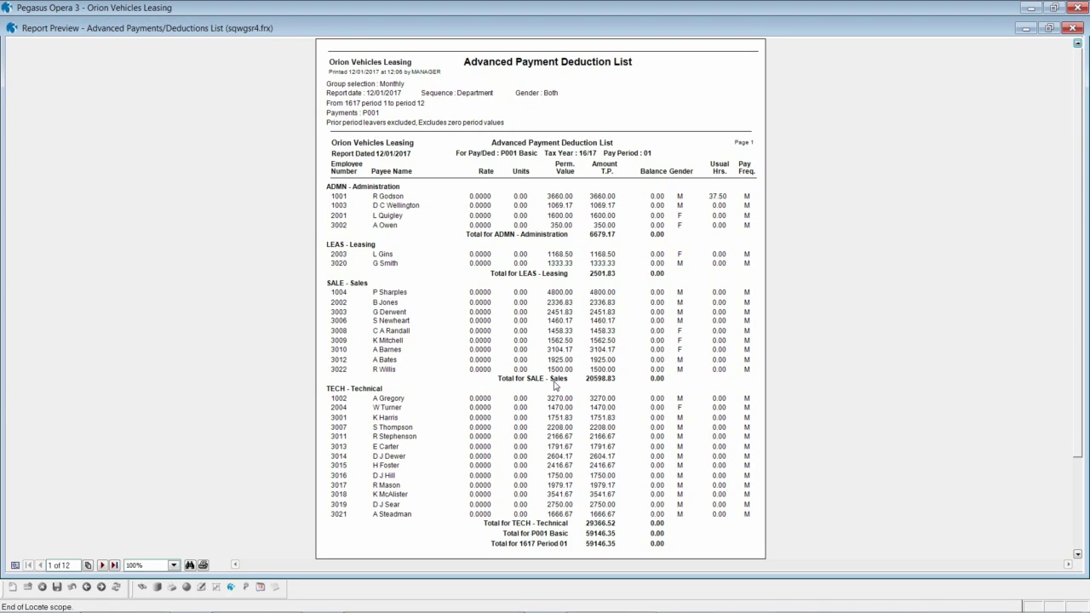
left_click(102, 566)
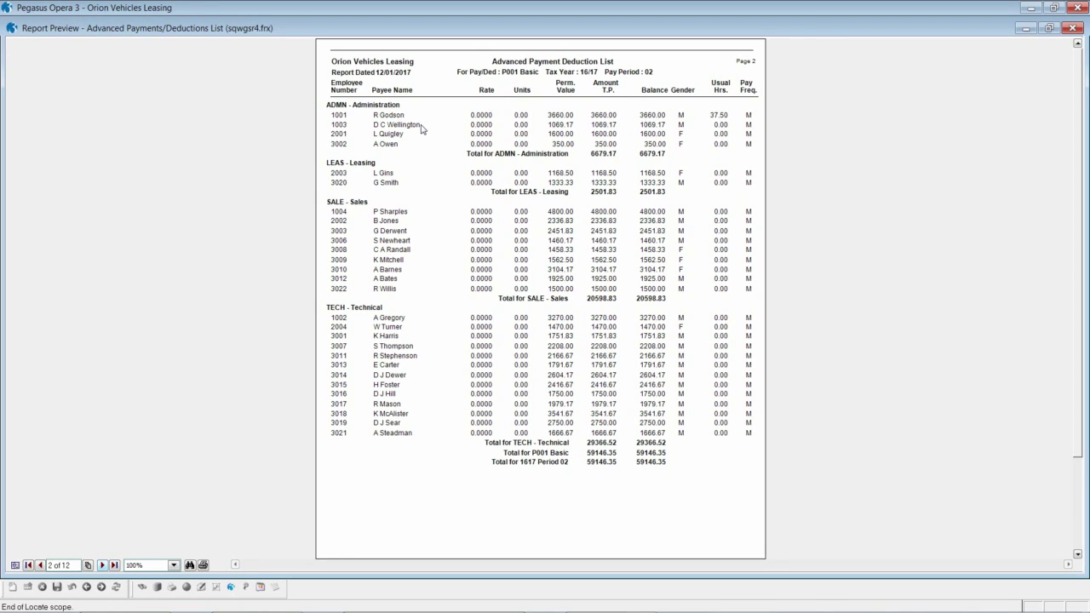
key("Escape")
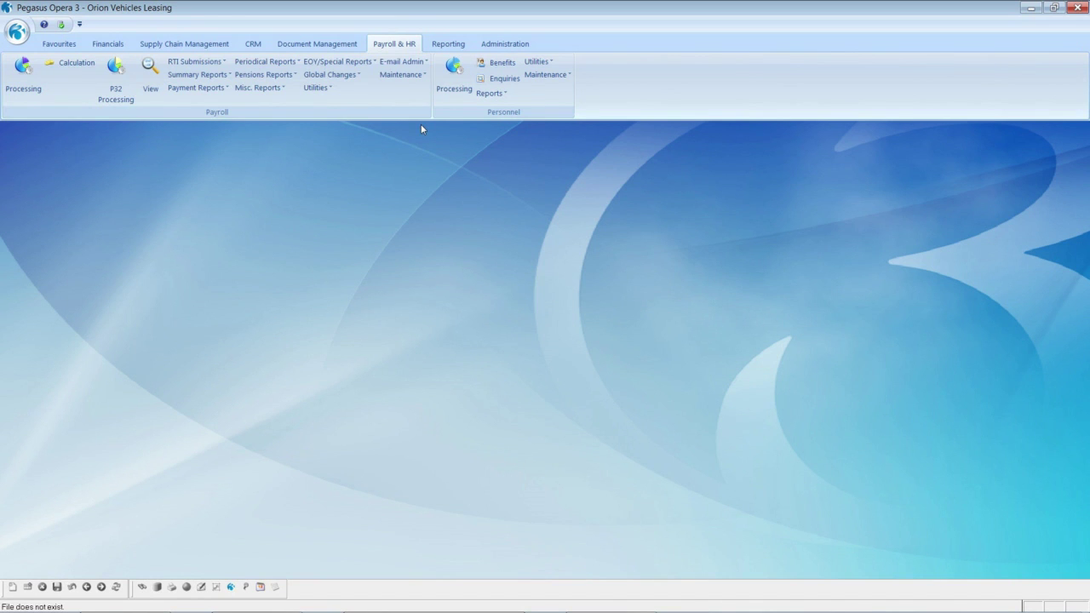
Step: Set up an Advanced Pay/Ded List for the Monthly group, sequenced by Gender and covering more than the current period
left_click(324, 63)
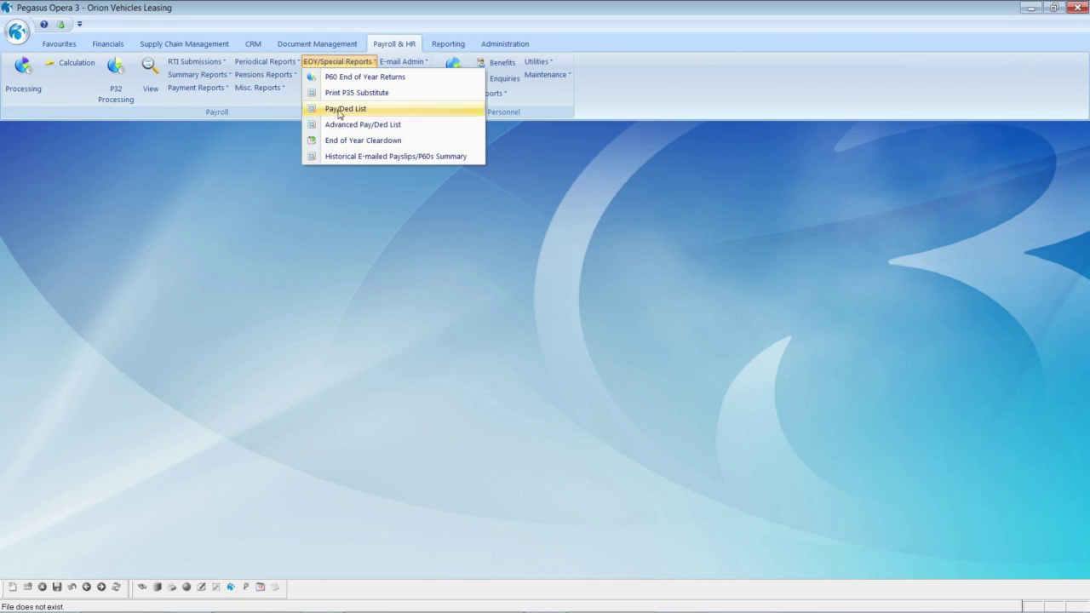
left_click(348, 125)
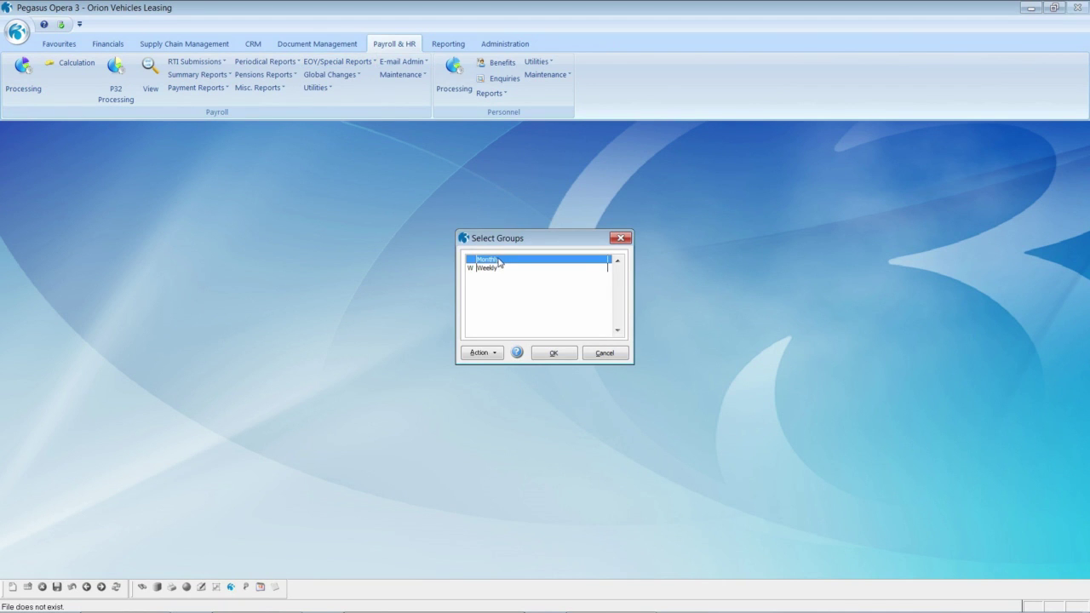
left_click(555, 352)
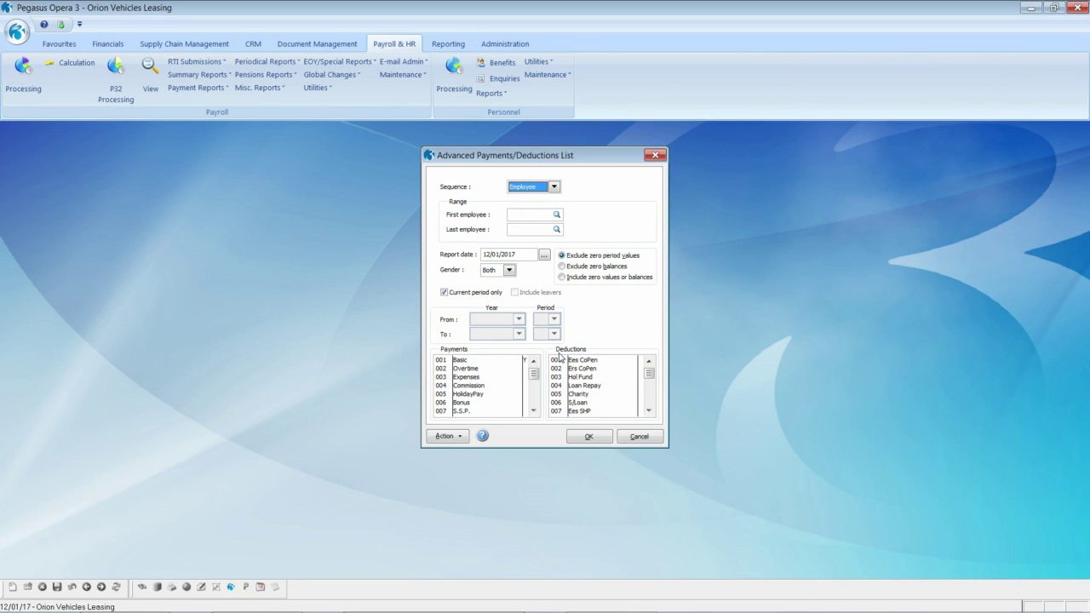
left_click(553, 187)
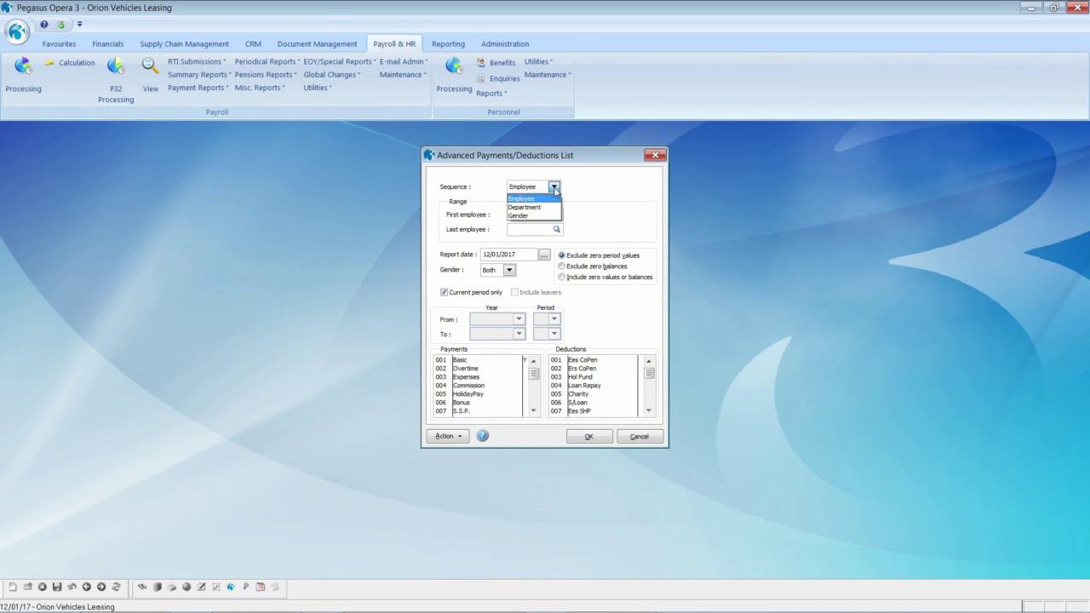
left_click(528, 217)
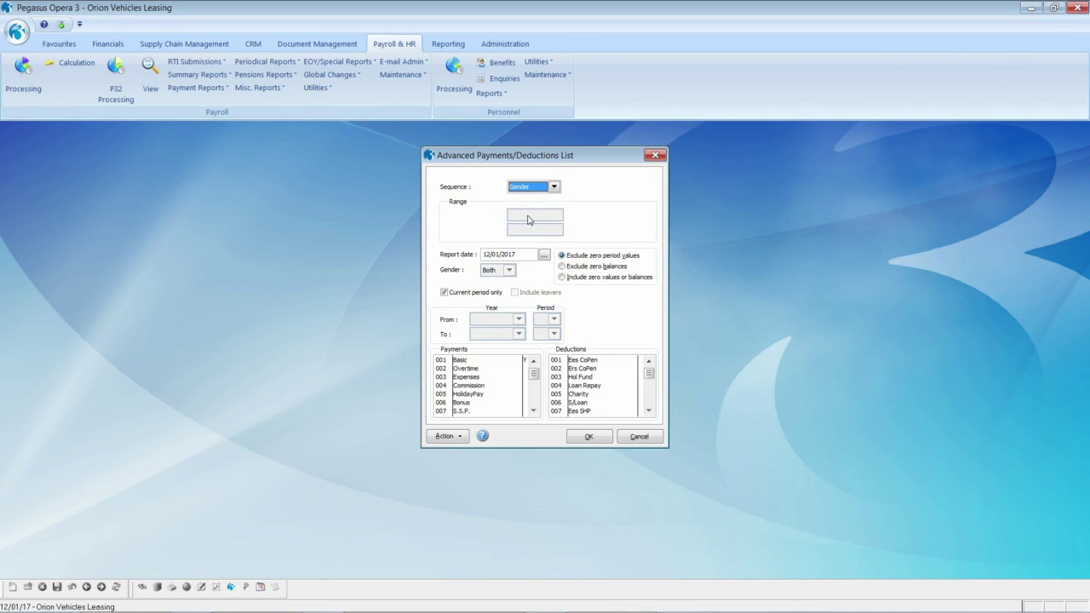
left_click(443, 293)
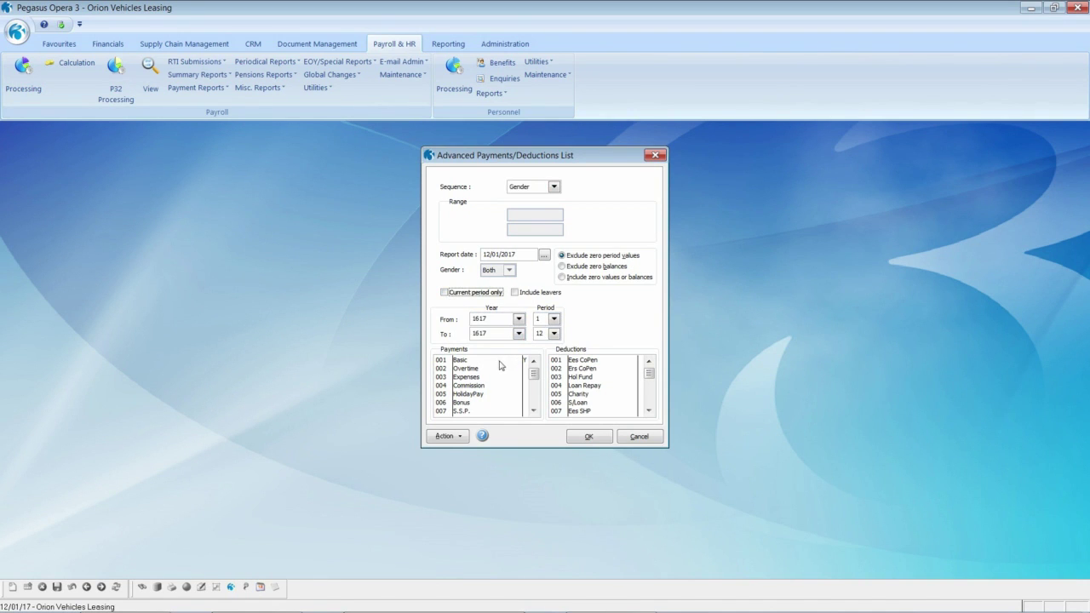
Step: Publish the gender-sequenced list to screen, page through the report and close the preview
left_click(578, 437)
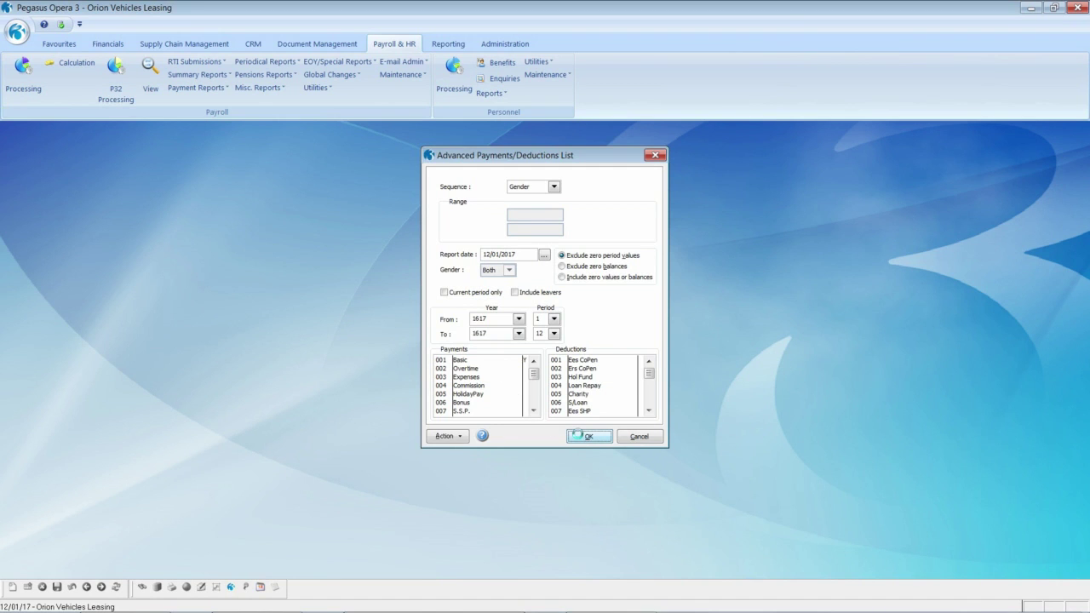
left_click(575, 417)
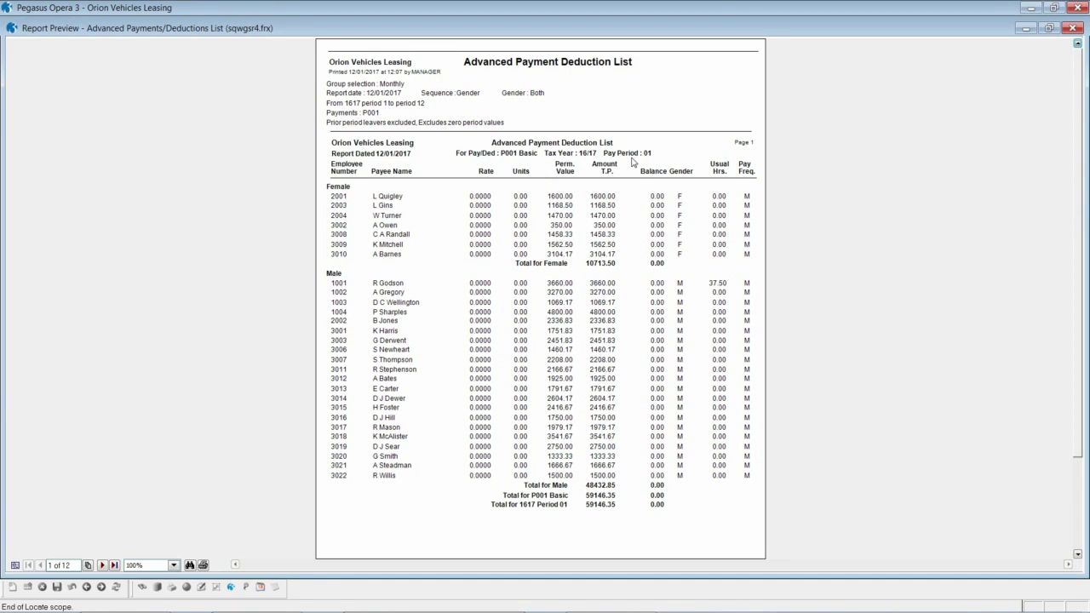
left_click(103, 566)
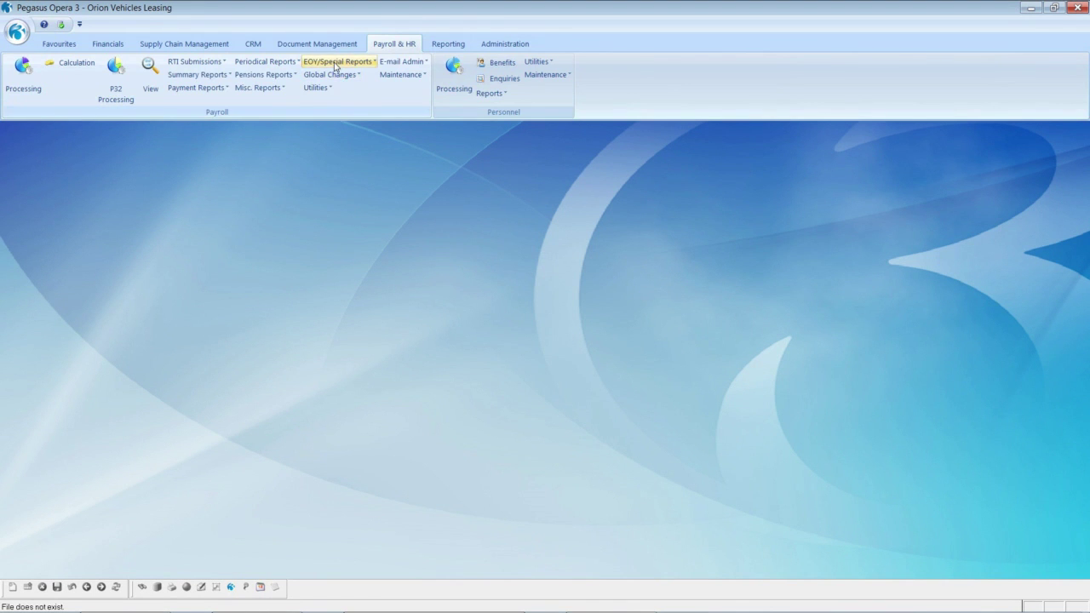
Step: Start another Advanced Pay/Ded List for the Monthly group, sequenced by Gender with the current-period-only limit switched off
left_click(337, 61)
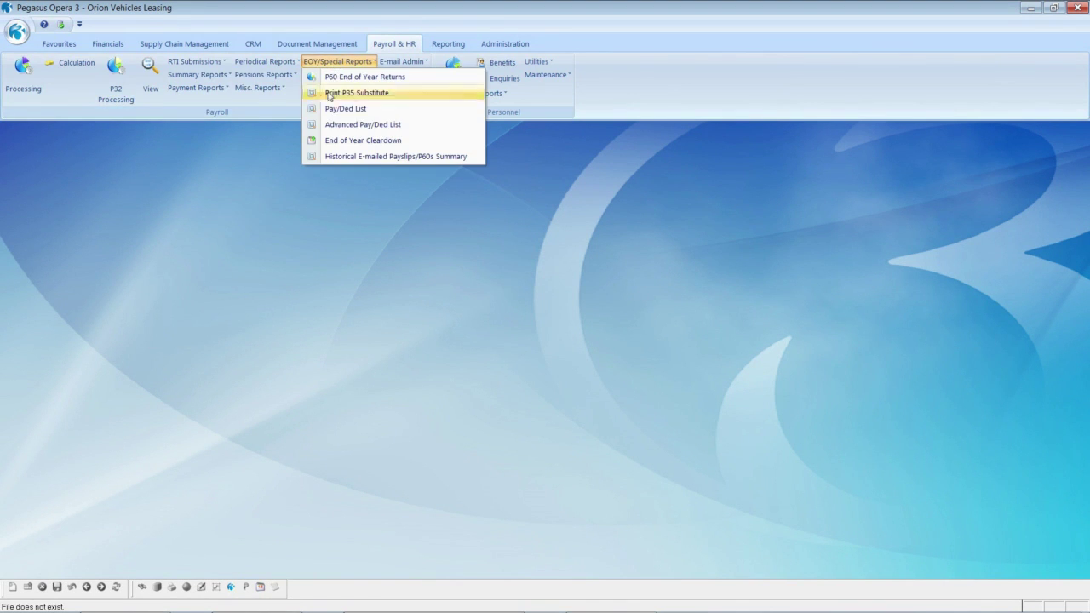
left_click(343, 127)
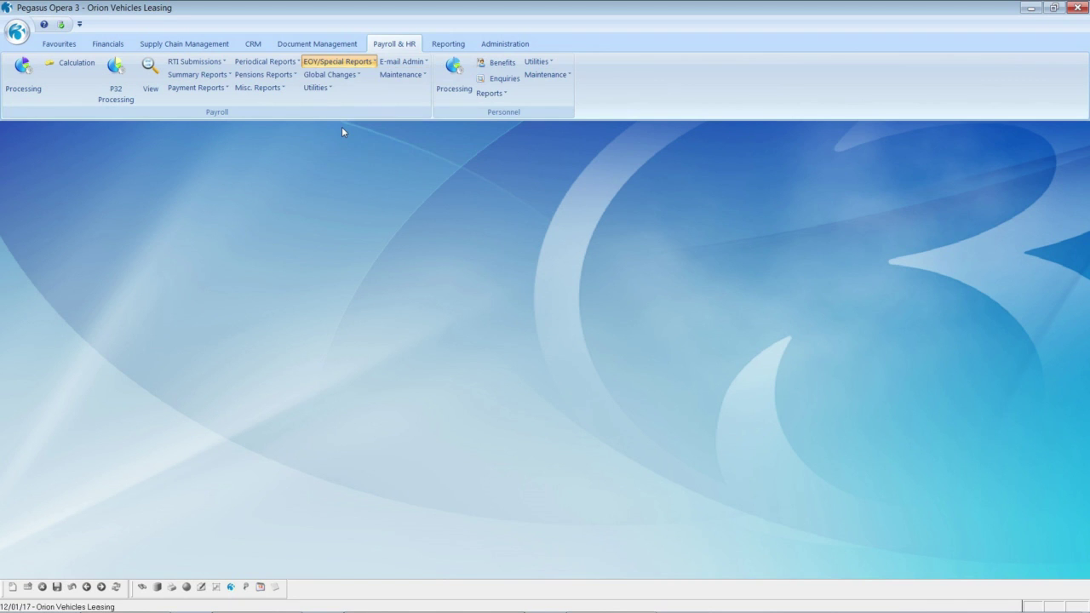
left_click(552, 355)
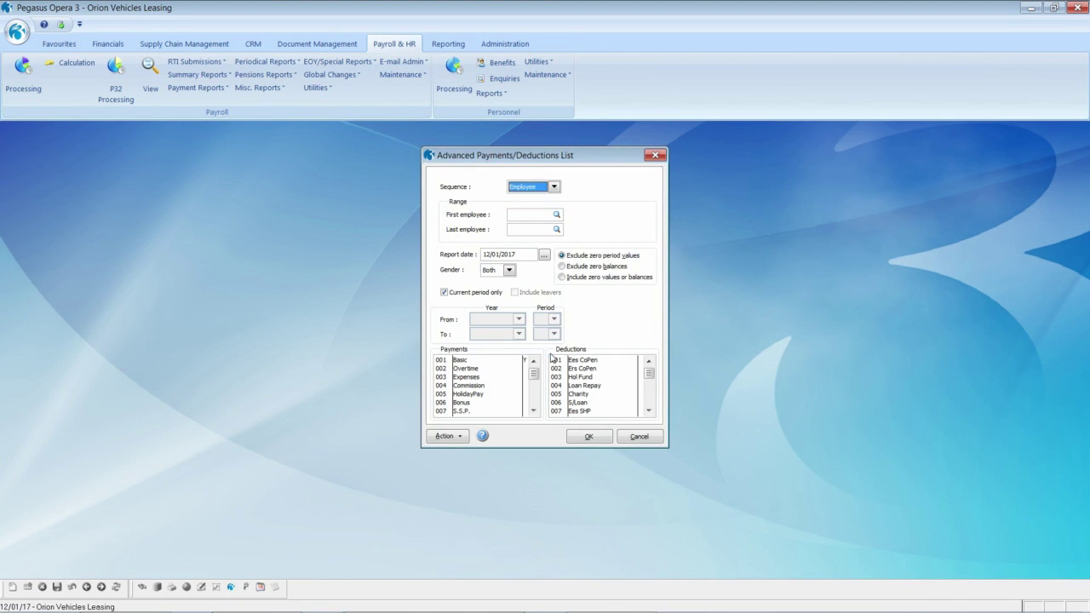
left_click(554, 187)
left_click(528, 217)
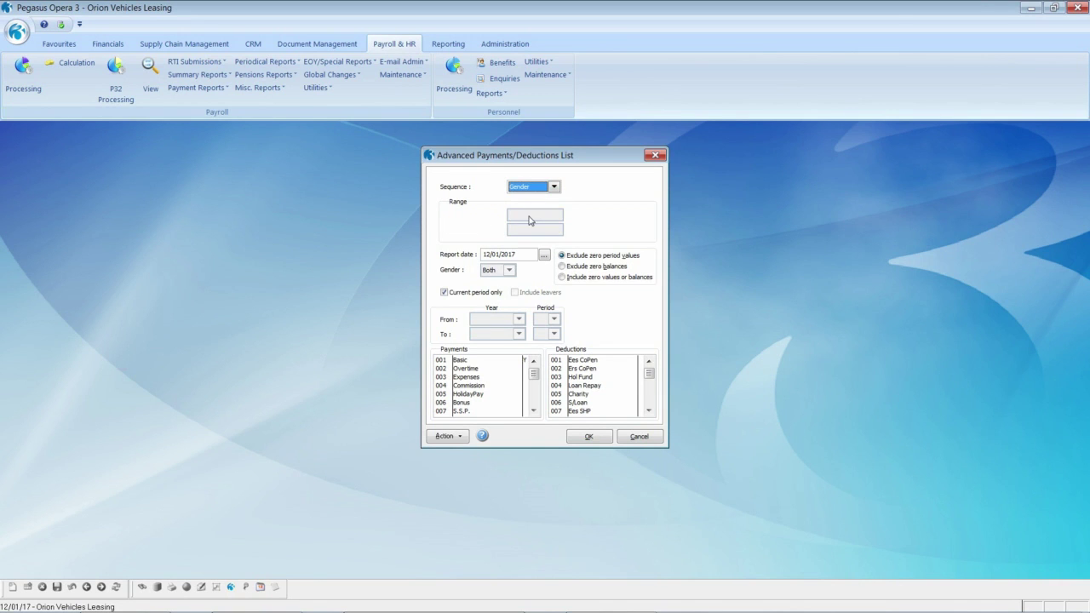
left_click(444, 294)
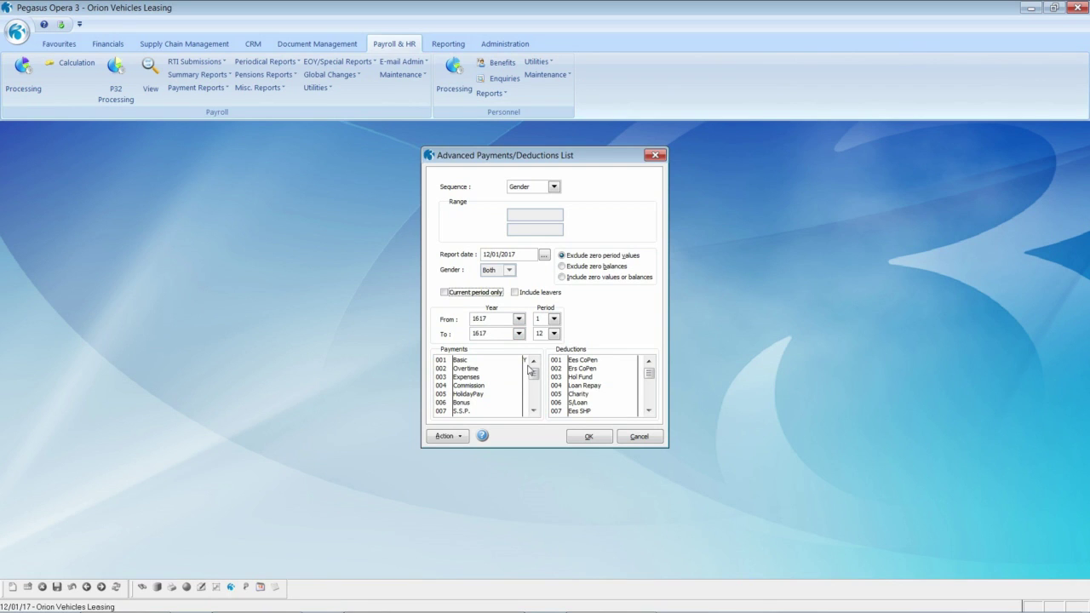
Step: Publish the gender-sequenced list with the Excel Report layout as an Excel document named 1, opening it when done
left_click(586, 438)
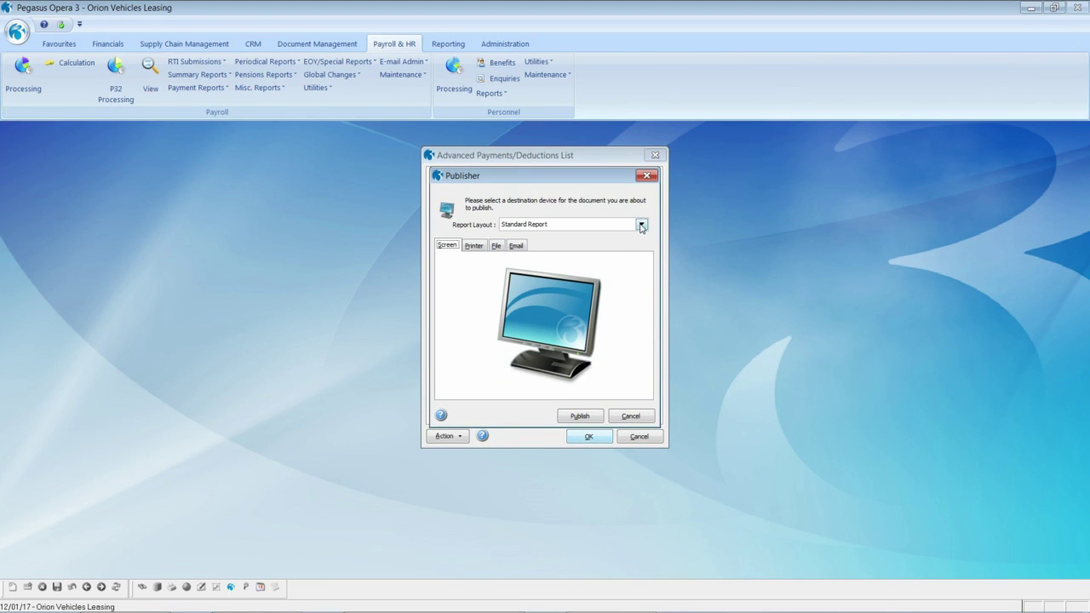
left_click(641, 225)
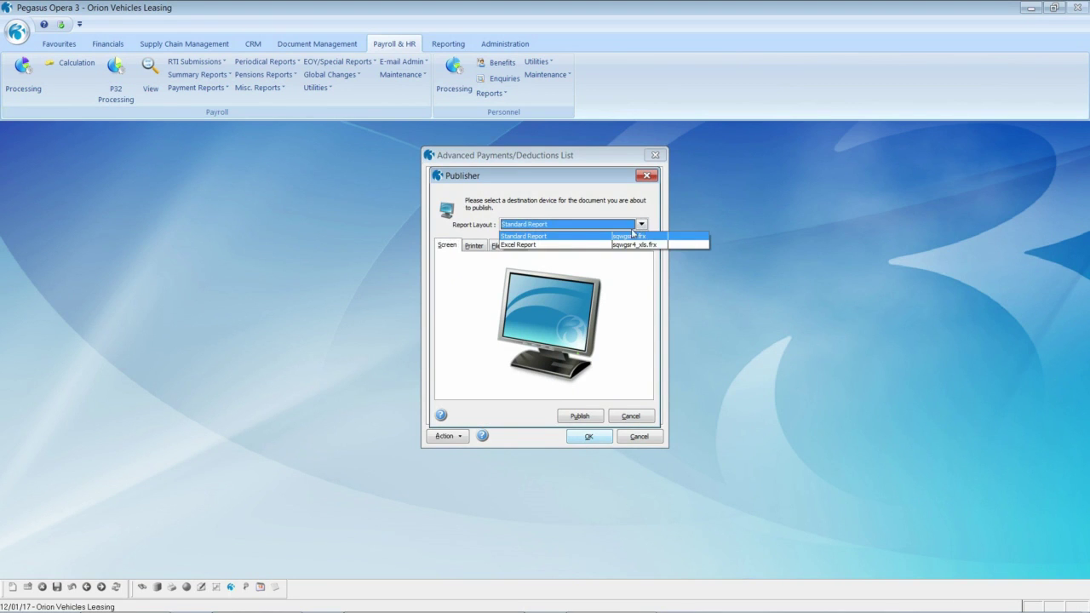
left_click(524, 245)
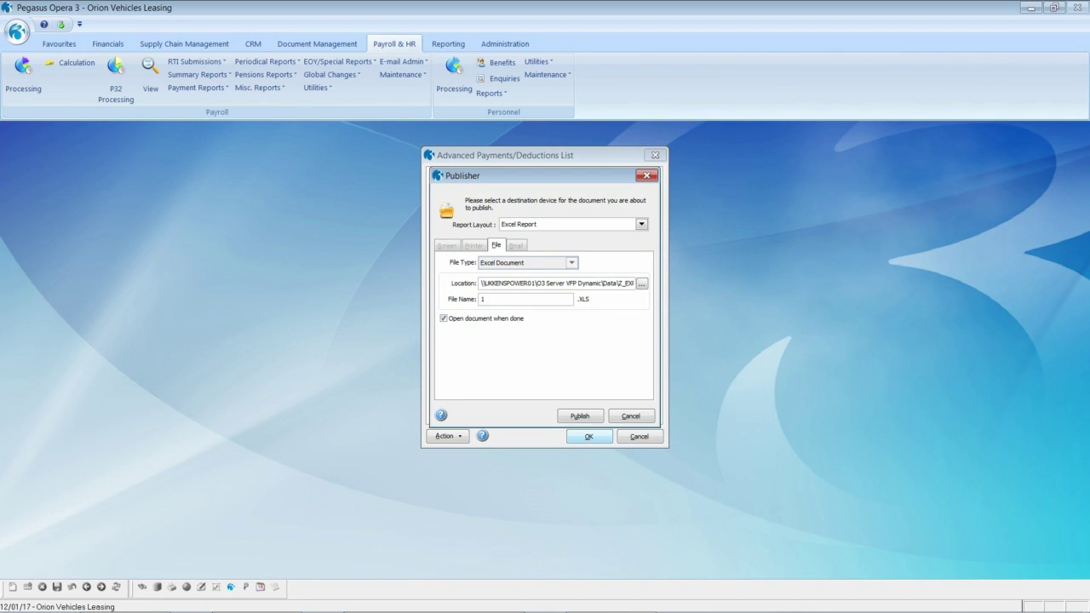
left_click(569, 319)
left_click(580, 417)
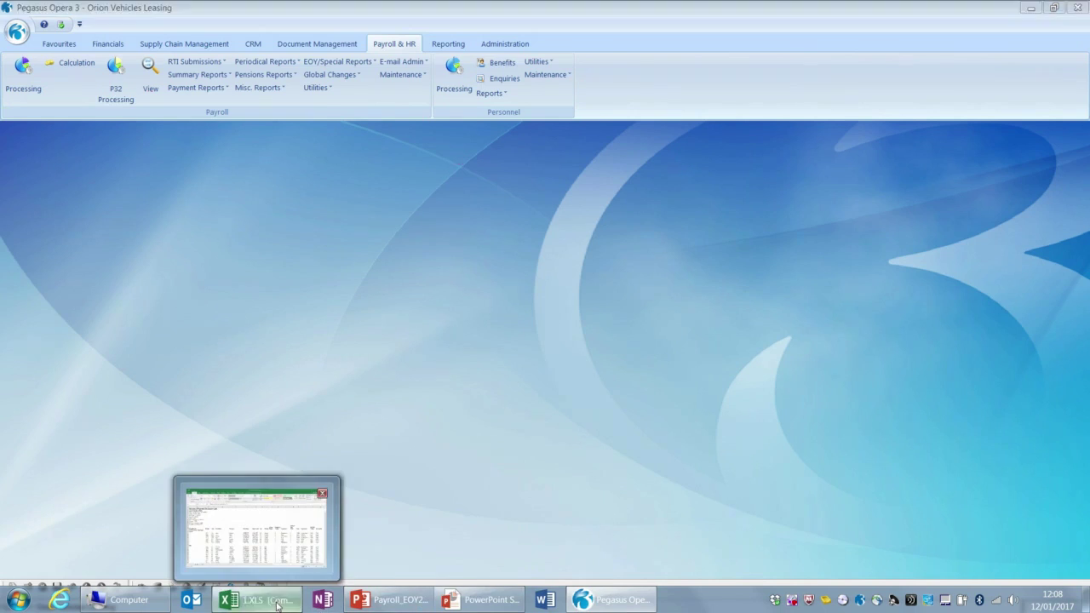
Step: Switch to Excel and examine the columns of the exported payment deduction list in 1.XLS
left_click(224, 596)
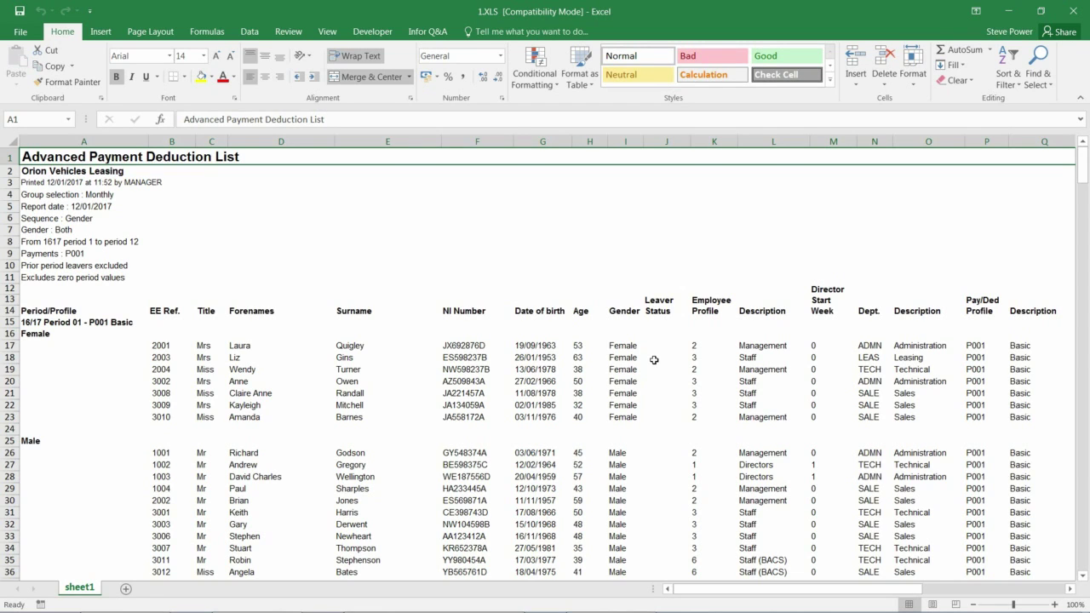
left_click(1071, 590)
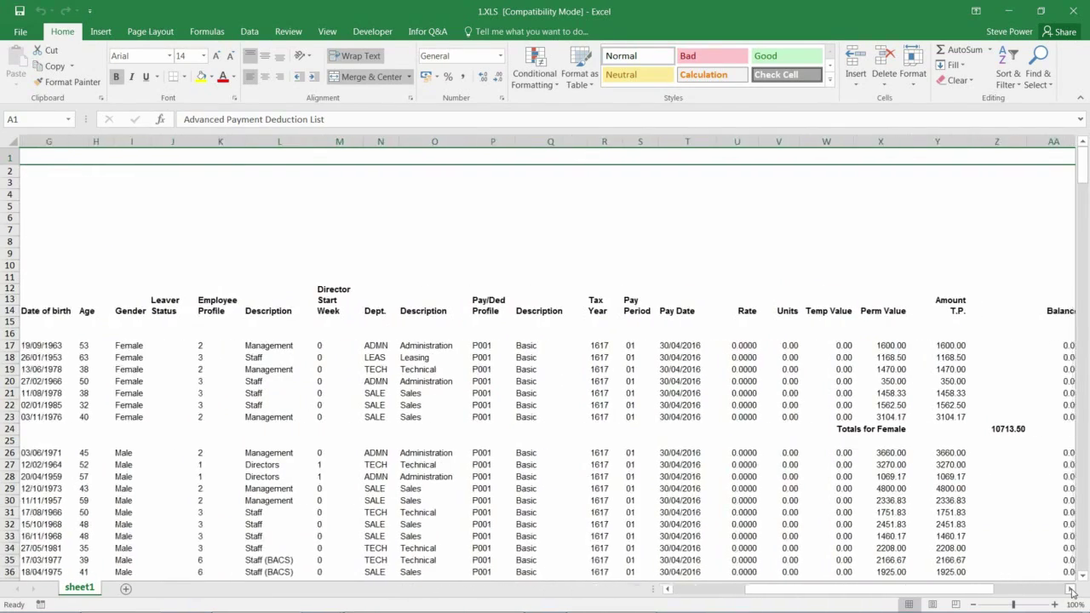
left_click(1072, 590)
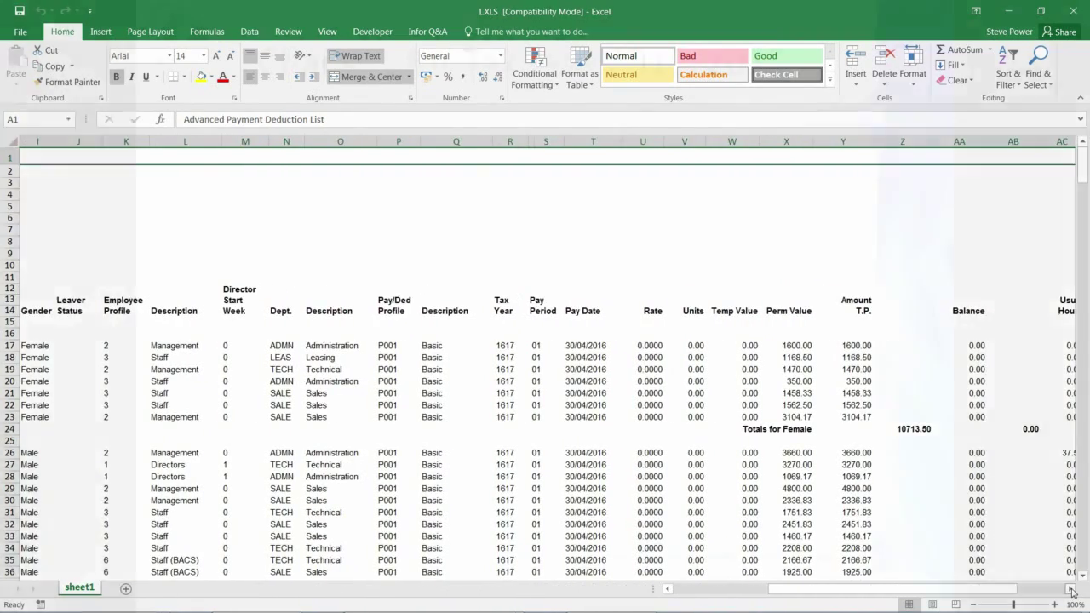